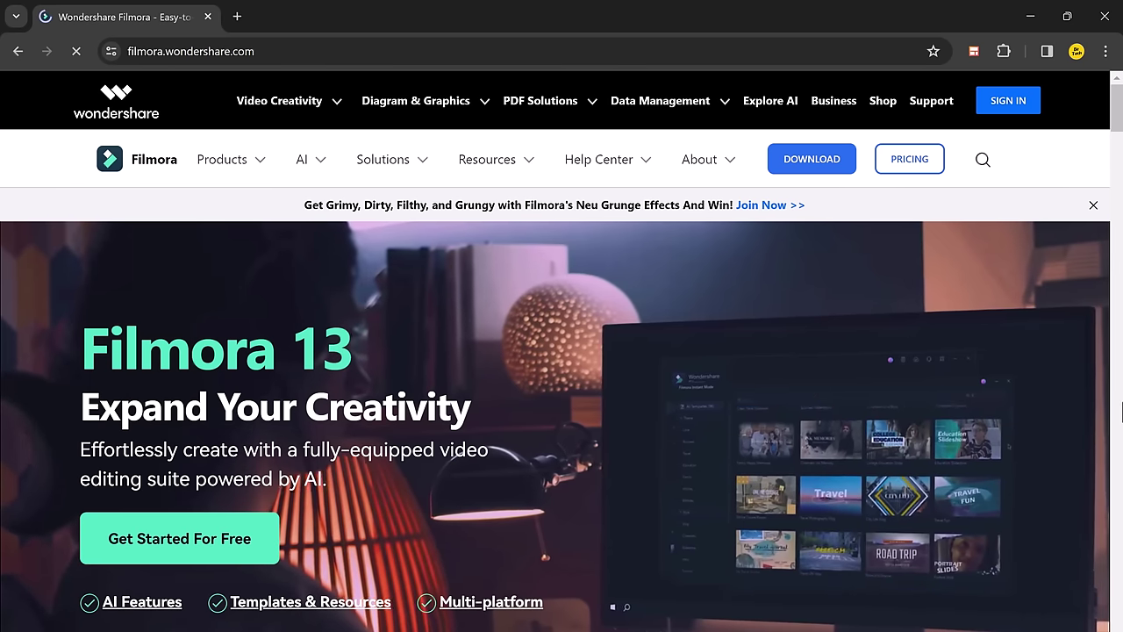
Browse the AI Music Generator feature demo.
{"action": "scroll", "coordinate": [334, 332], "scroll_direction": "down", "scroll_amount": 1}
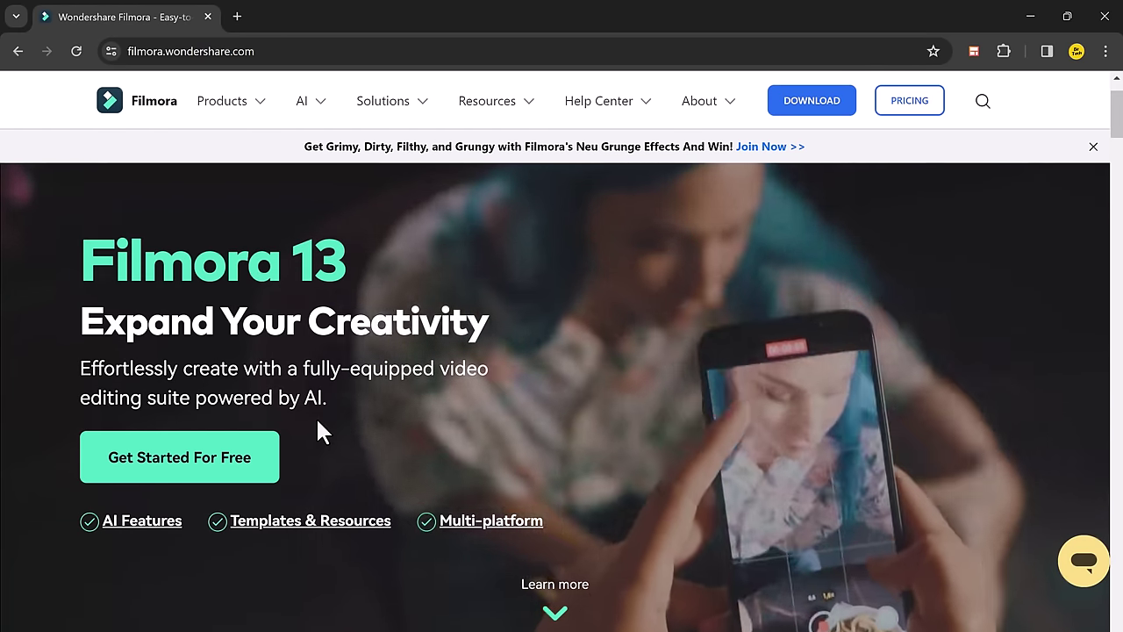
{"action": "scroll", "coordinate": [322, 430], "scroll_direction": "down", "scroll_amount": 8}
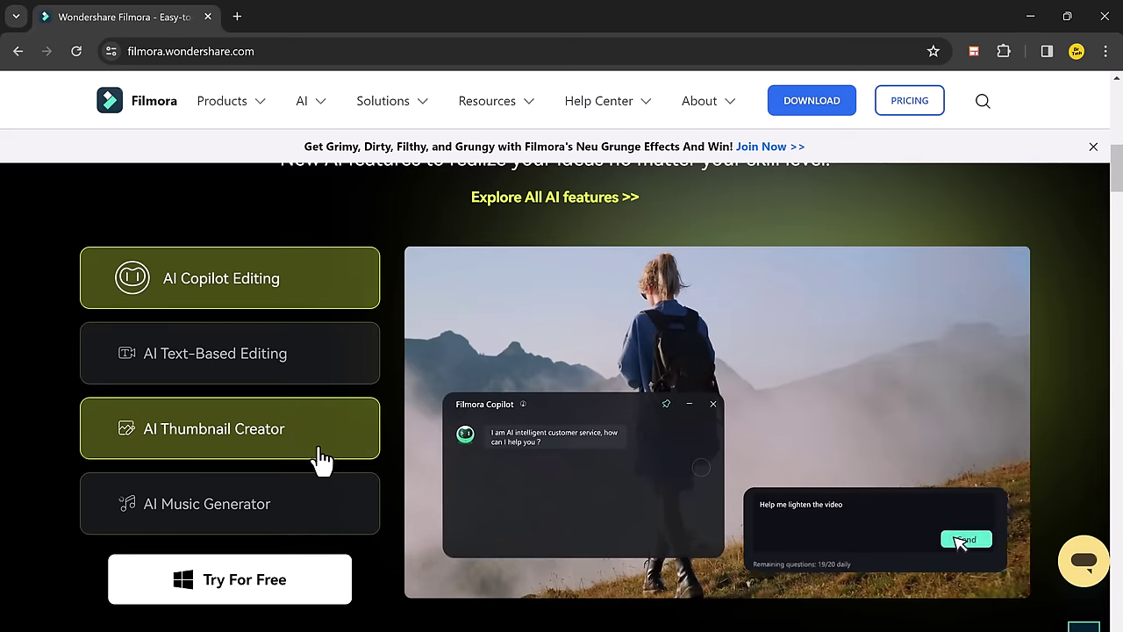
{"action": "left_click", "coordinate": [321, 514]}
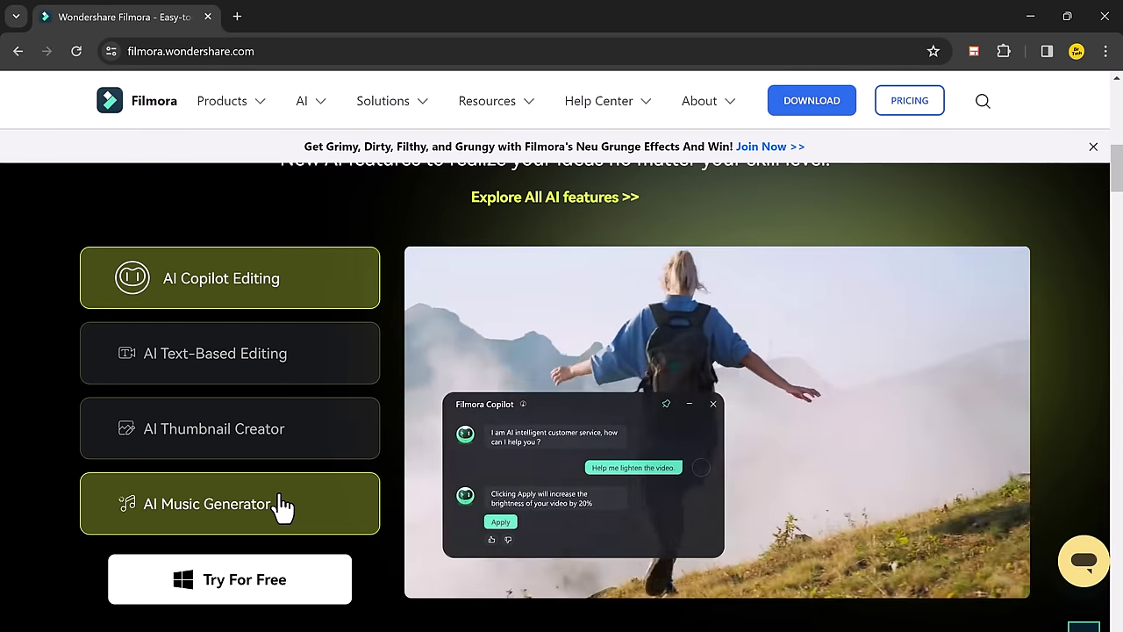
{"action": "scroll", "coordinate": [282, 506], "scroll_direction": "down", "scroll_amount": 3}
{"action": "scroll", "coordinate": [283, 506], "scroll_direction": "down", "scroll_amount": 5}
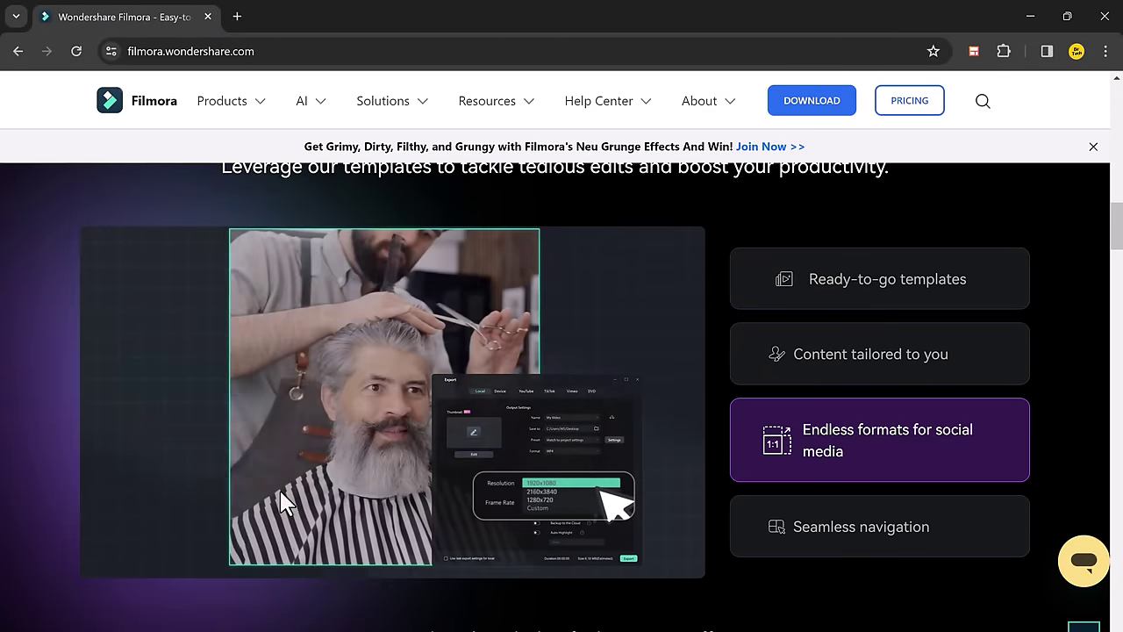
{"action": "scroll", "coordinate": [280, 491], "scroll_direction": "down", "scroll_amount": 5}
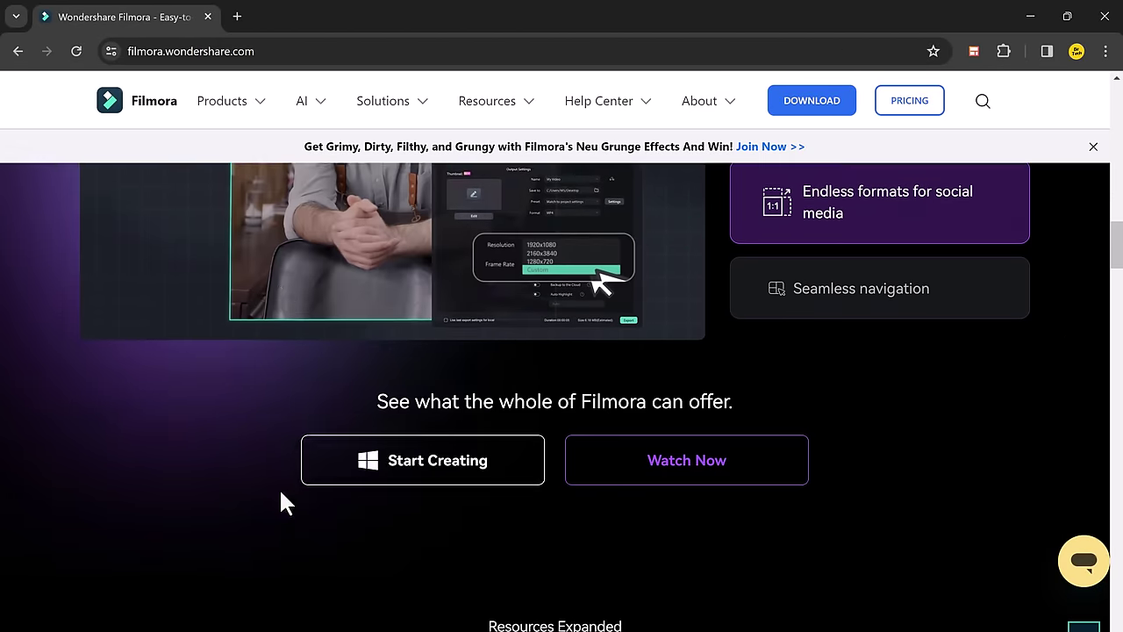
{"action": "scroll", "coordinate": [280, 493], "scroll_direction": "down", "scroll_amount": 5}
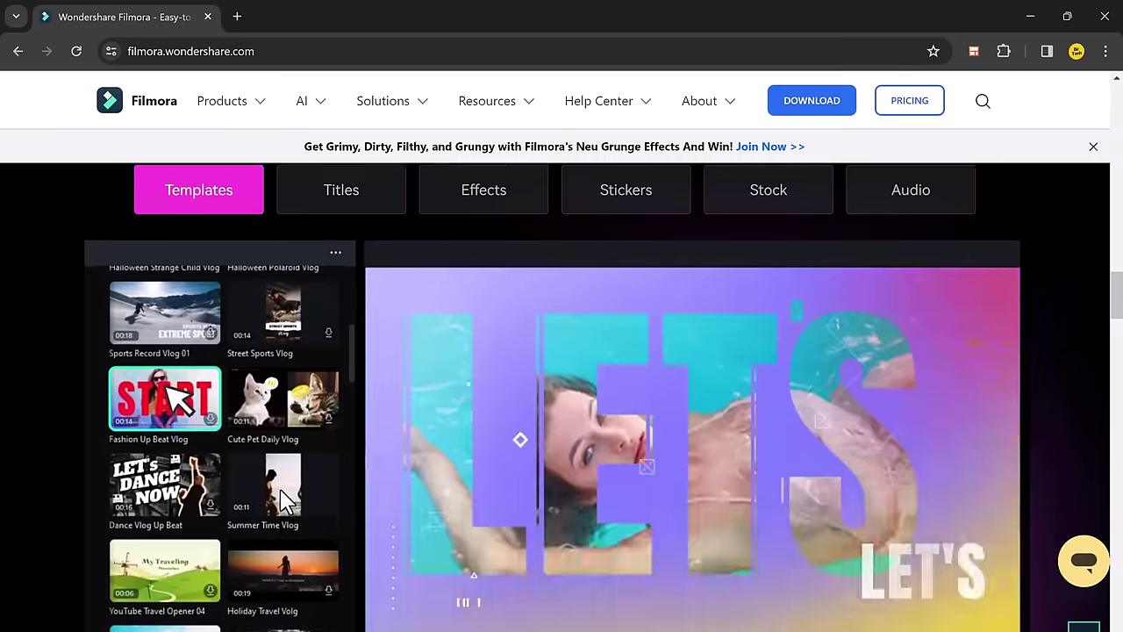
{"action": "scroll", "coordinate": [281, 493], "scroll_direction": "down", "scroll_amount": 5}
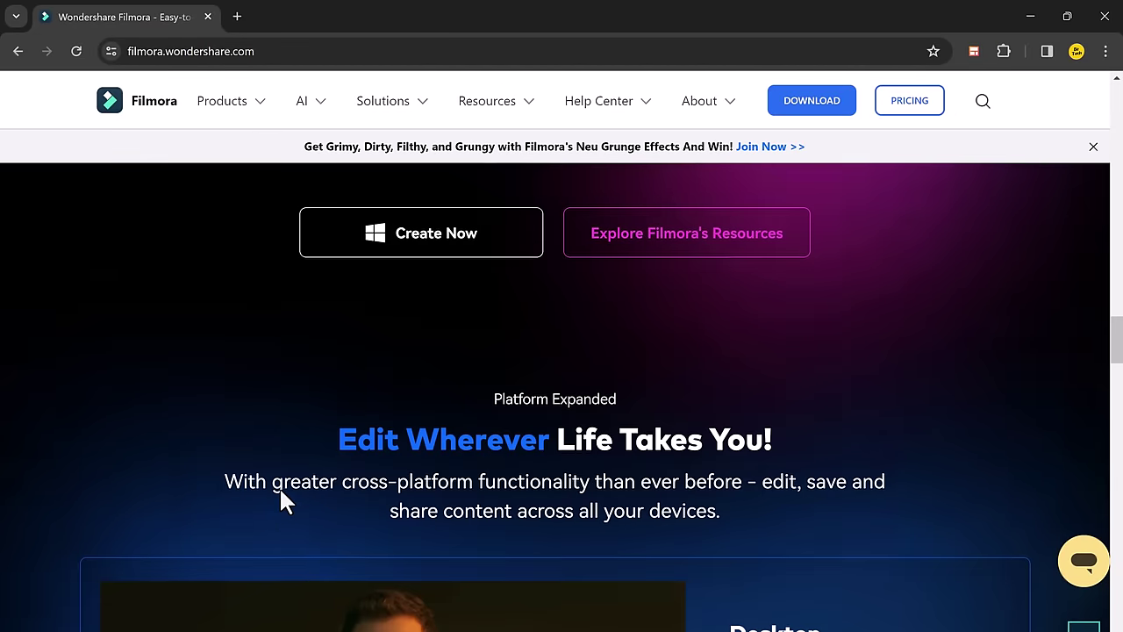
{"action": "scroll", "coordinate": [280, 493], "scroll_direction": "down", "scroll_amount": 5}
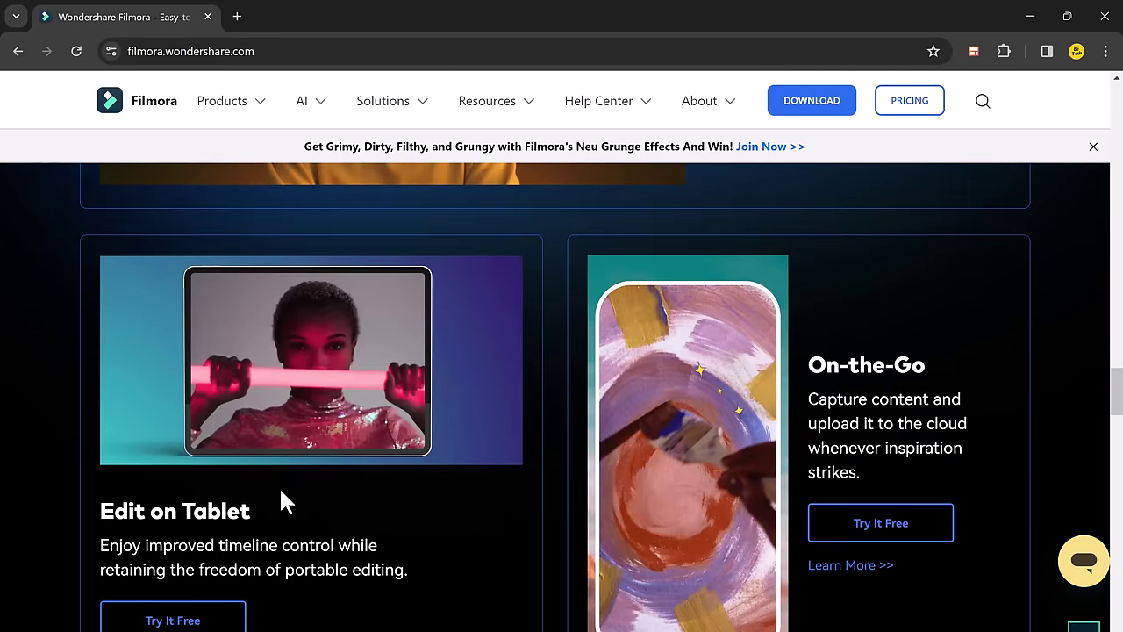
{"action": "scroll", "coordinate": [280, 488], "scroll_direction": "up", "scroll_amount": 20}
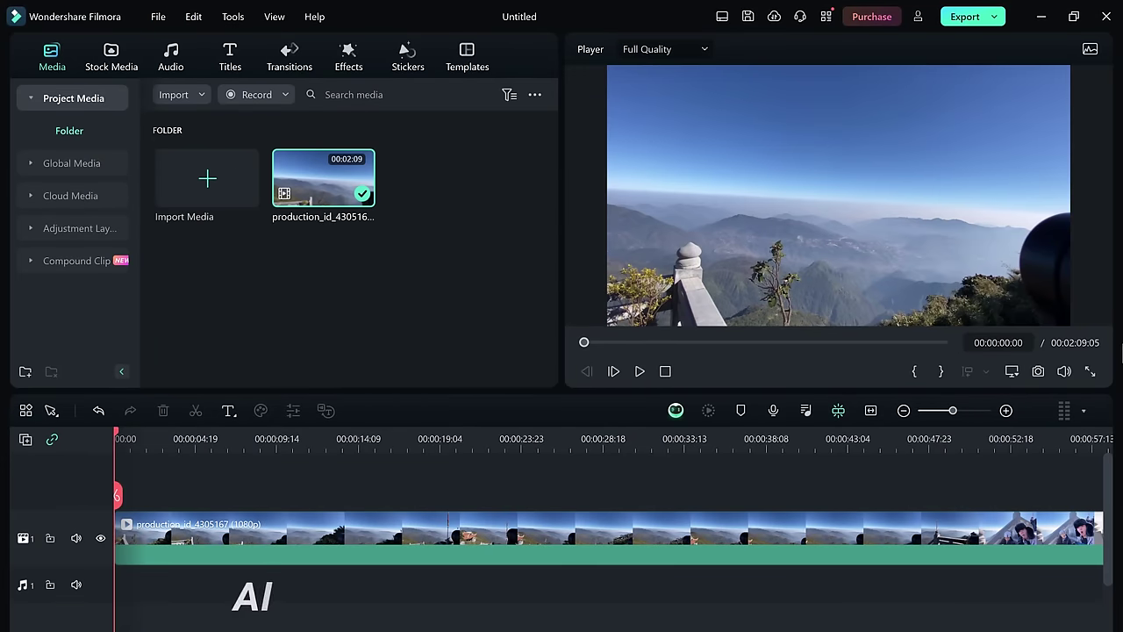
Open the AI Music Generator from the audio library's AI music section.
{"action": "left_click", "coordinate": [404, 290]}
{"action": "left_click", "coordinate": [167, 62]}
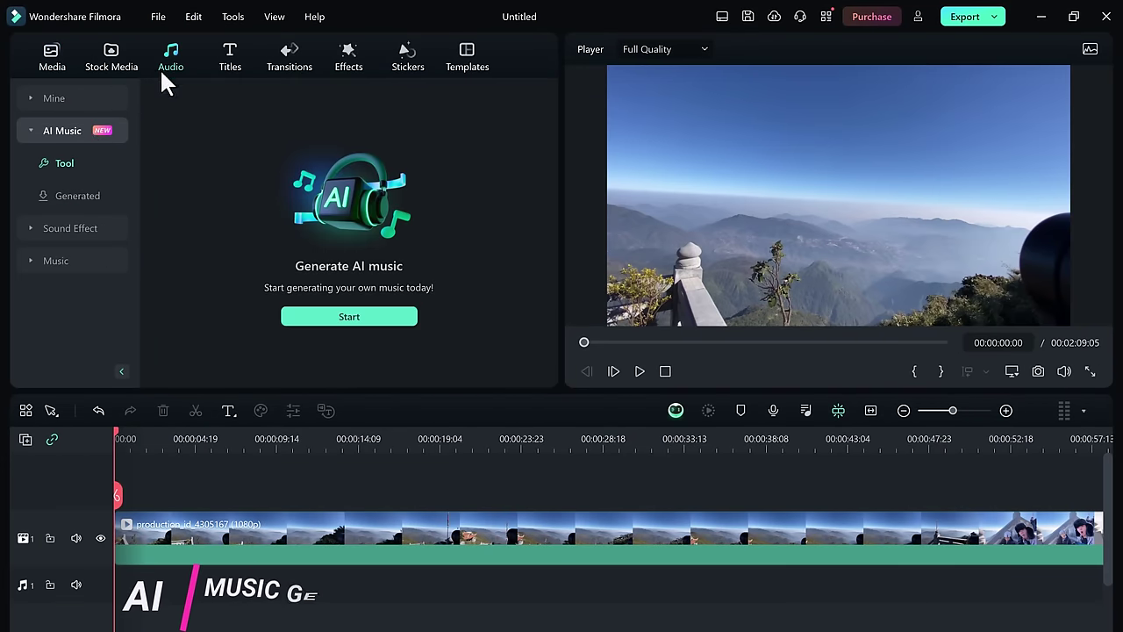
{"action": "left_click", "coordinate": [74, 130]}
{"action": "left_click", "coordinate": [75, 130]}
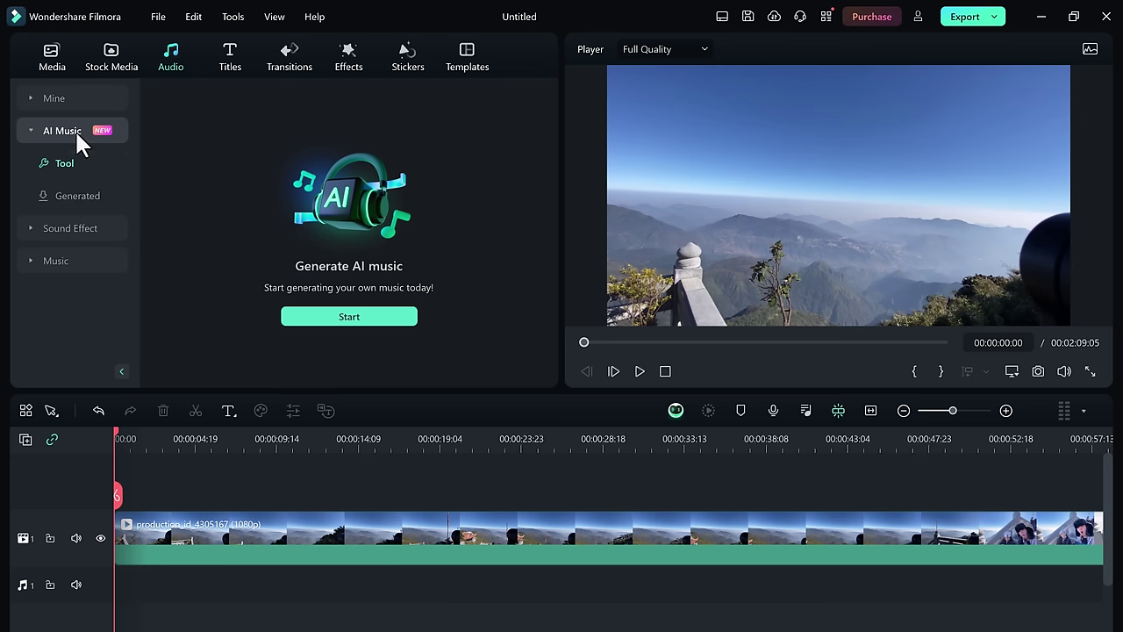
{"action": "left_click", "coordinate": [352, 316]}
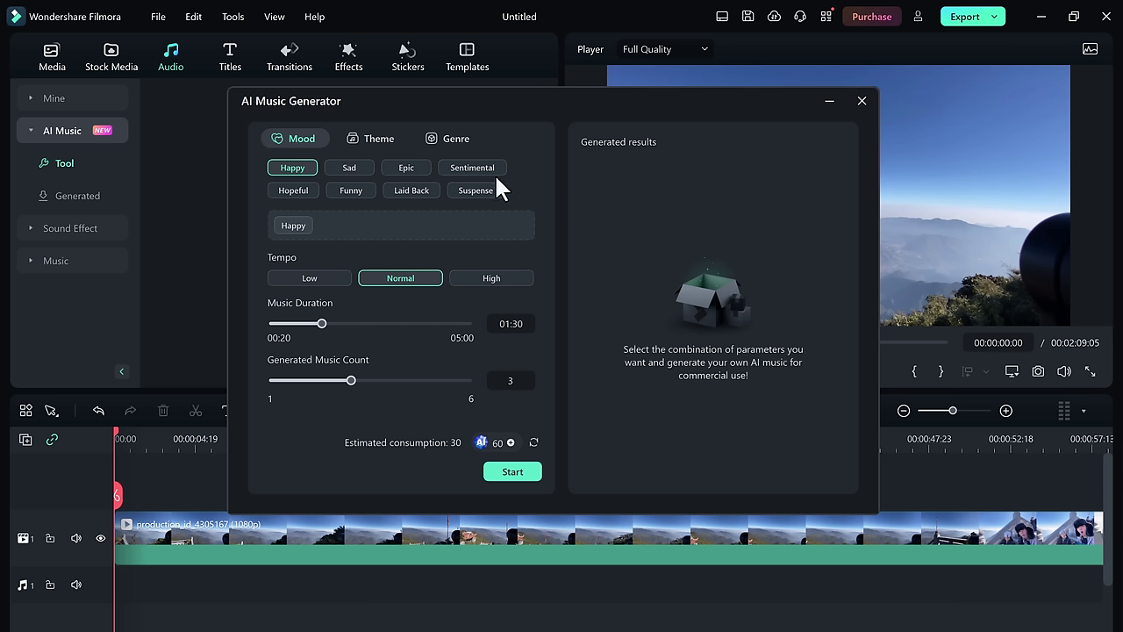
Generate three 01:30 tracks with Happy mood, Vlogs theme, Beats genre and Normal tempo.
{"action": "left_click", "coordinate": [353, 190]}
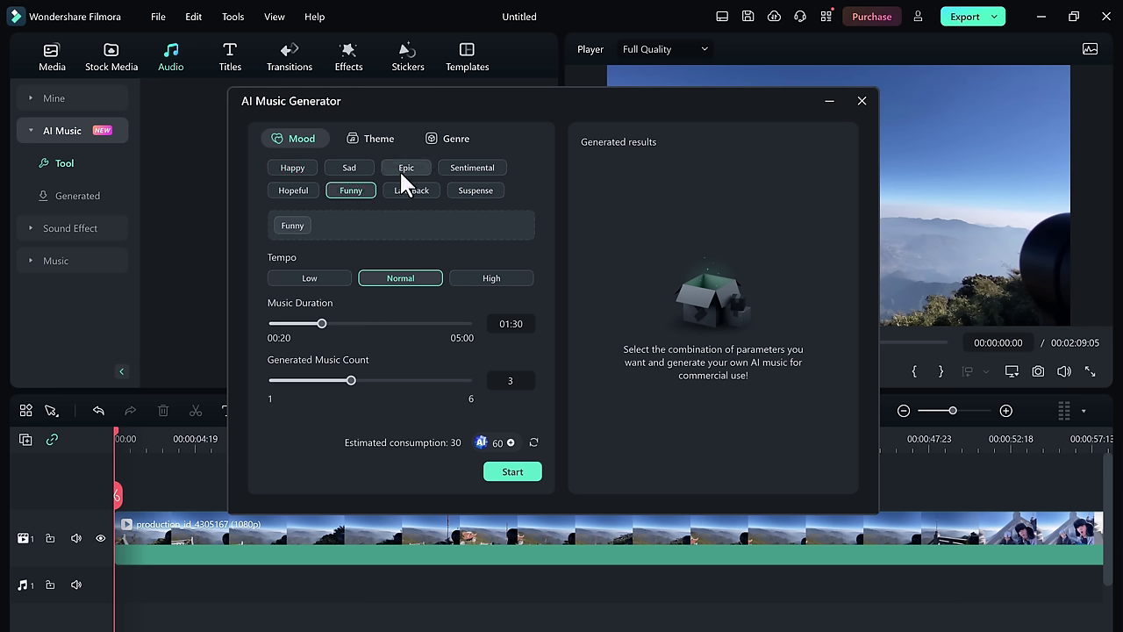
{"action": "left_click", "coordinate": [405, 169]}
{"action": "left_click", "coordinate": [309, 171]}
{"action": "left_click", "coordinate": [380, 139]}
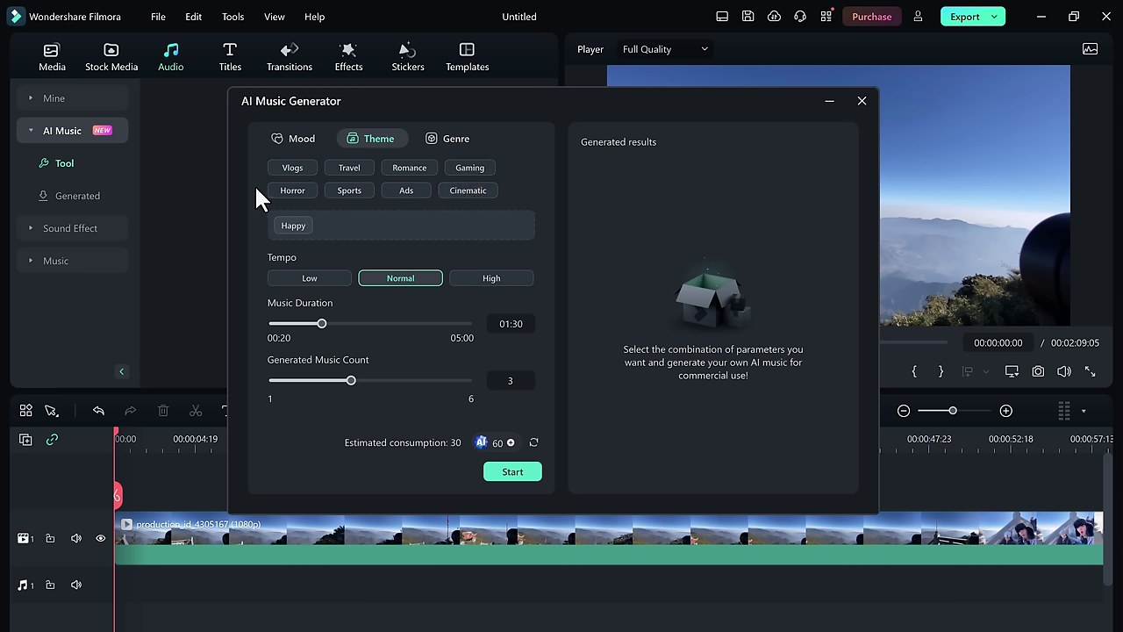
{"action": "left_click", "coordinate": [286, 168]}
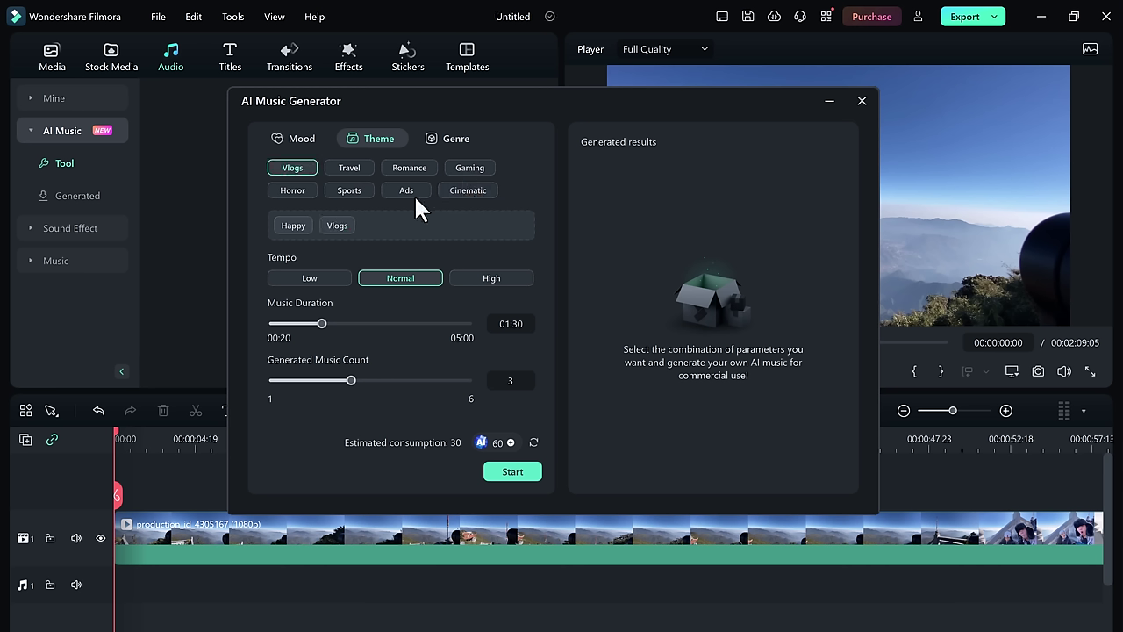
{"action": "left_click", "coordinate": [456, 139]}
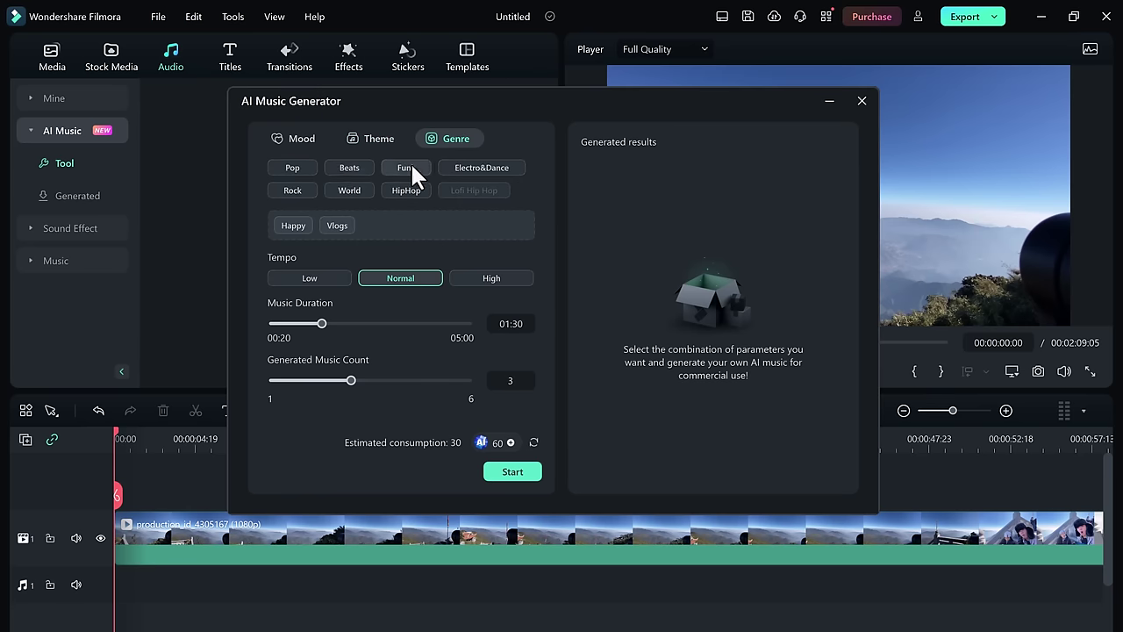
{"action": "left_click", "coordinate": [357, 168]}
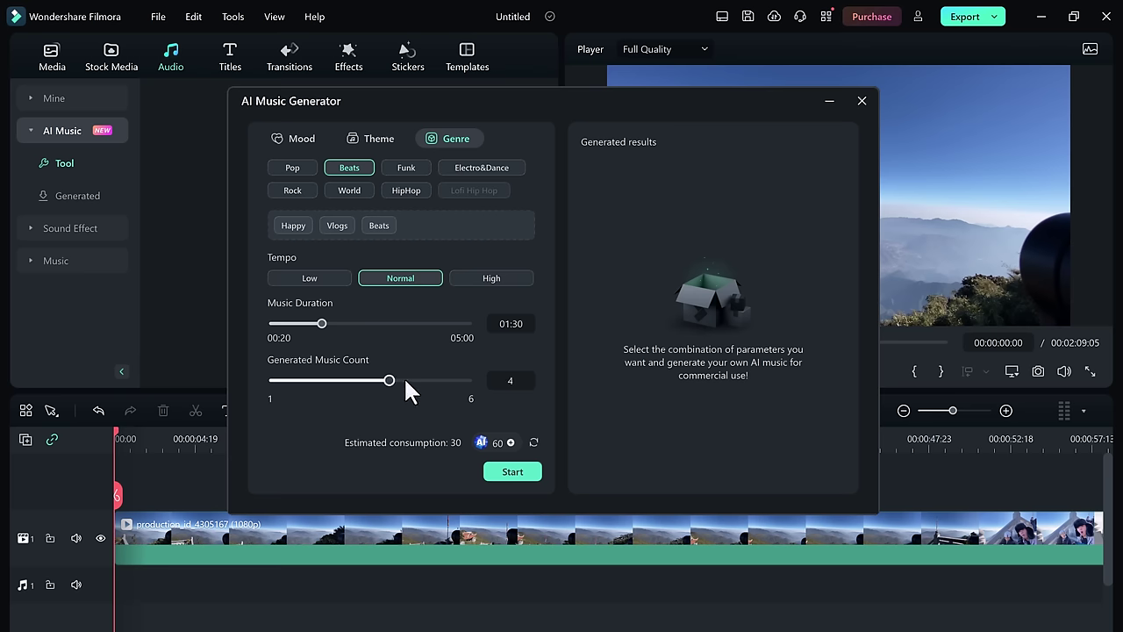
{"action": "left_click", "coordinate": [512, 472]}
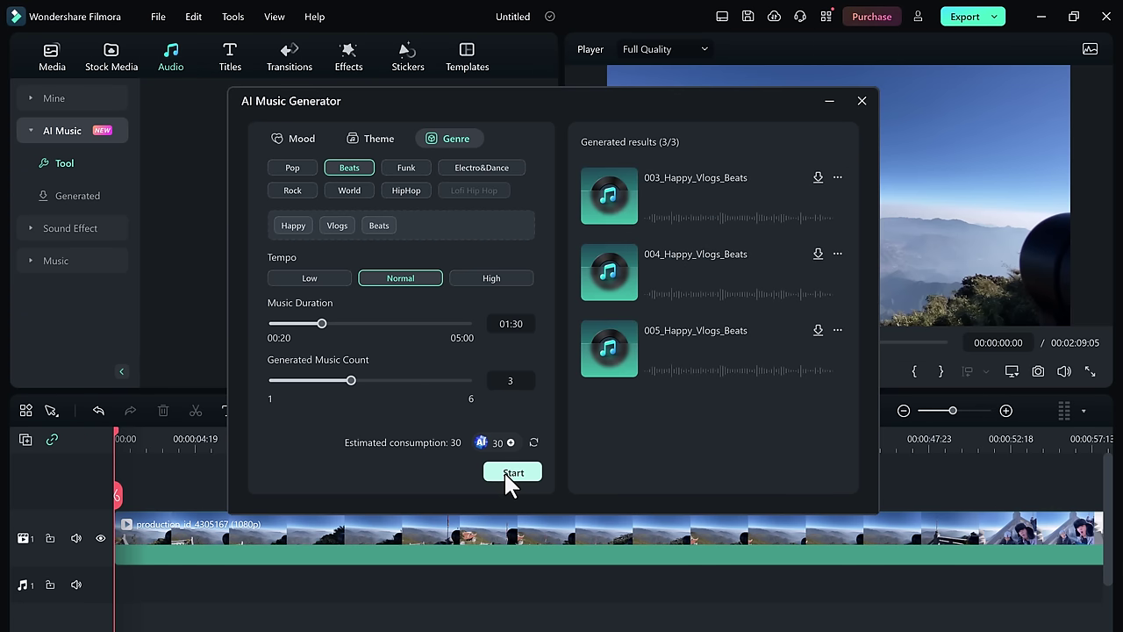
Preview the 003, 004 and 005 Happy_Vlogs_Beats tracks, then add 003_Happy_Vlogs_Beats to the timeline.
{"action": "mouse_move", "coordinate": [633, 205]}
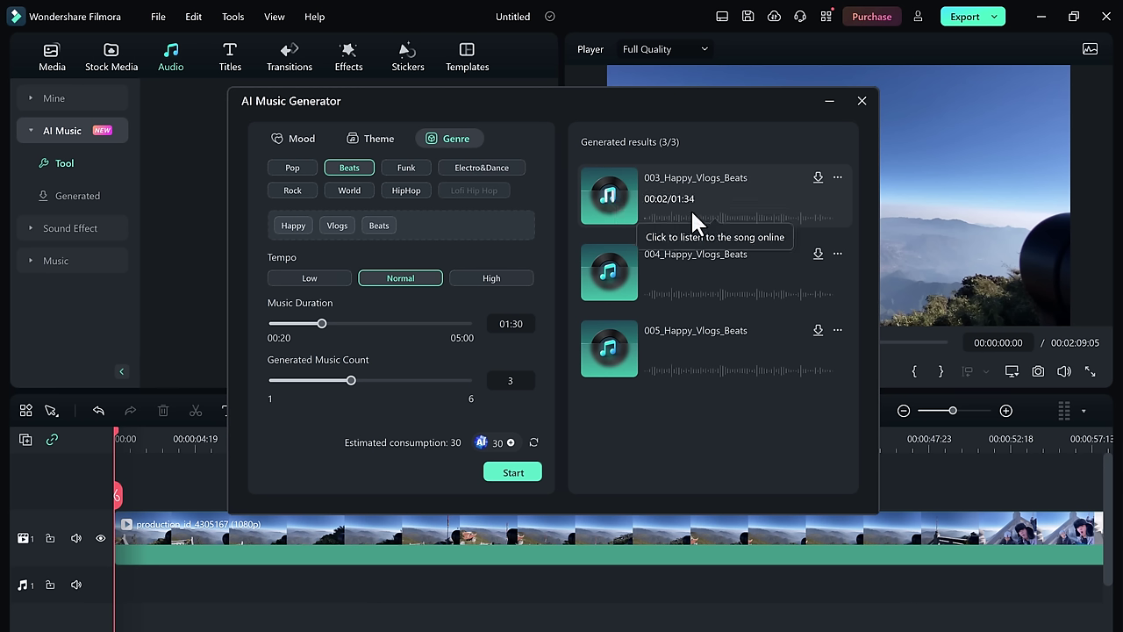
{"action": "left_click", "coordinate": [664, 216]}
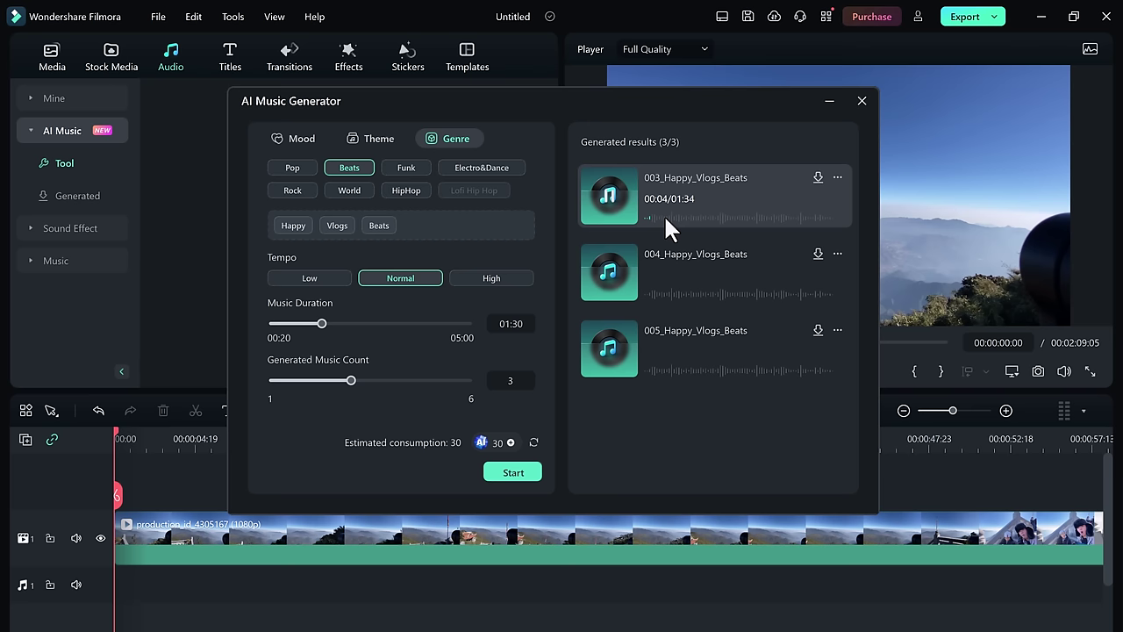
{"action": "left_click", "coordinate": [606, 268]}
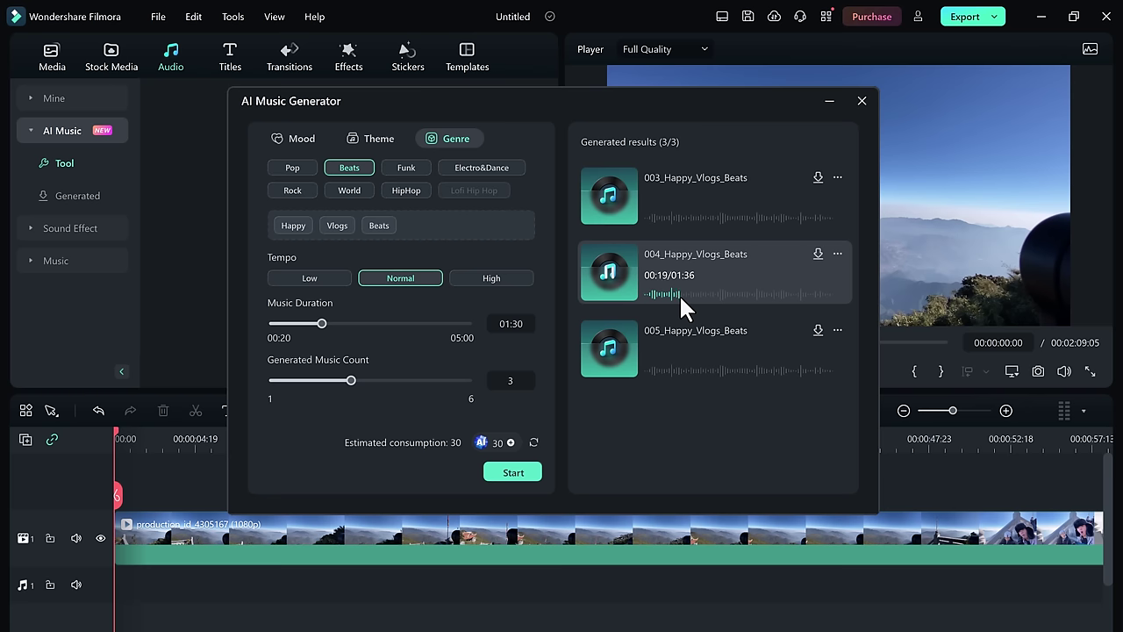
{"action": "left_click", "coordinate": [608, 351]}
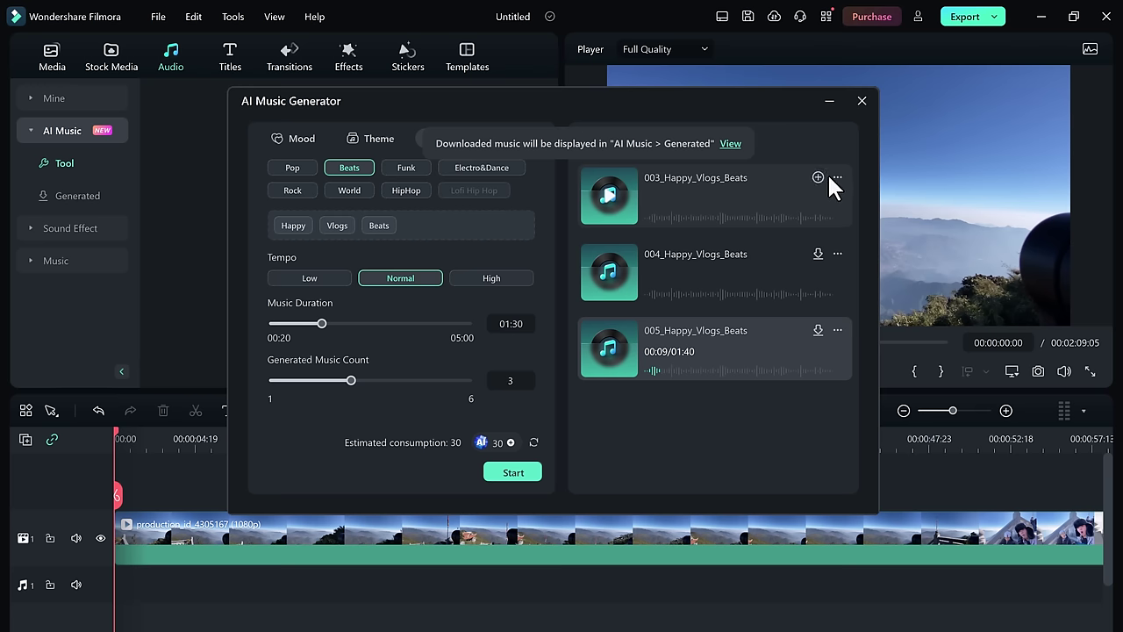
{"action": "left_click", "coordinate": [816, 176]}
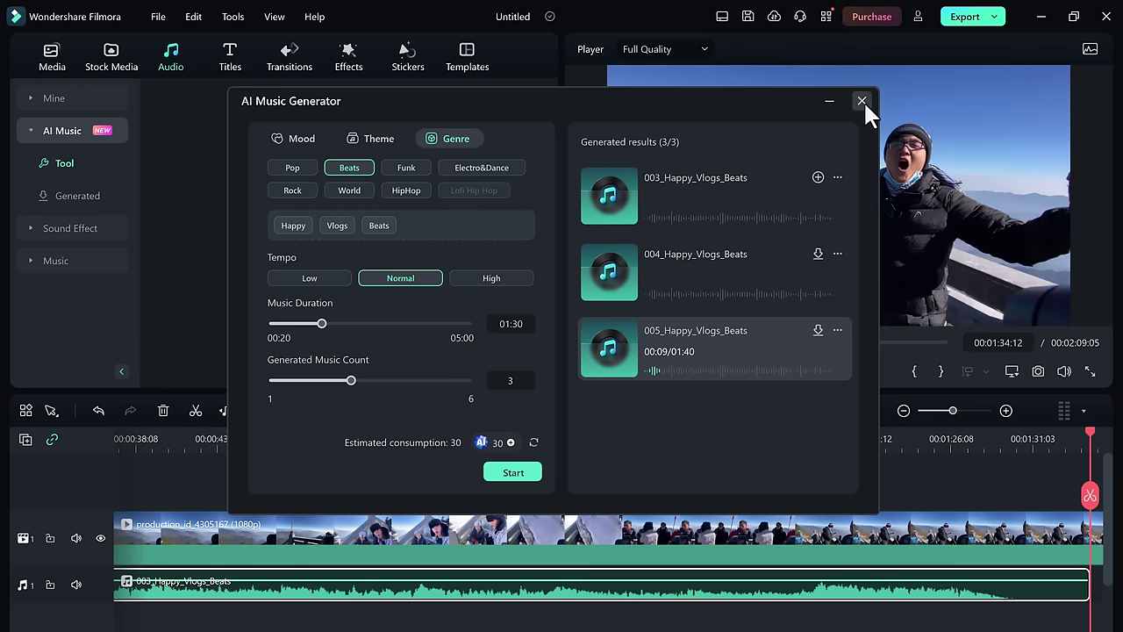
{"action": "left_click", "coordinate": [861, 100]}
{"action": "left_click", "coordinate": [634, 318]}
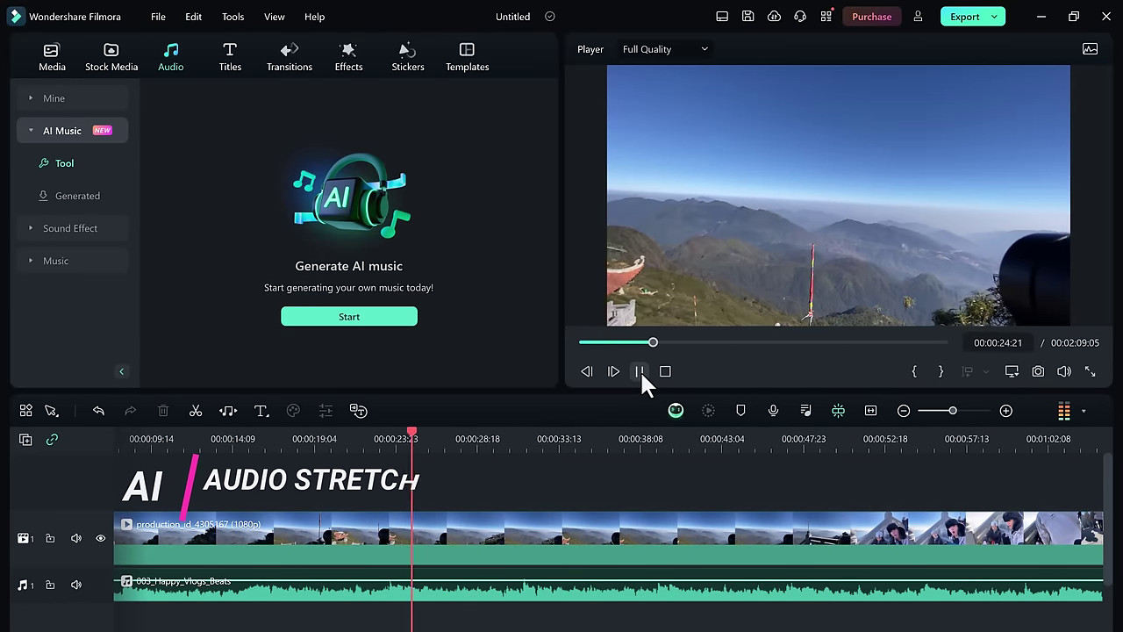
{"action": "left_click", "coordinate": [641, 372]}
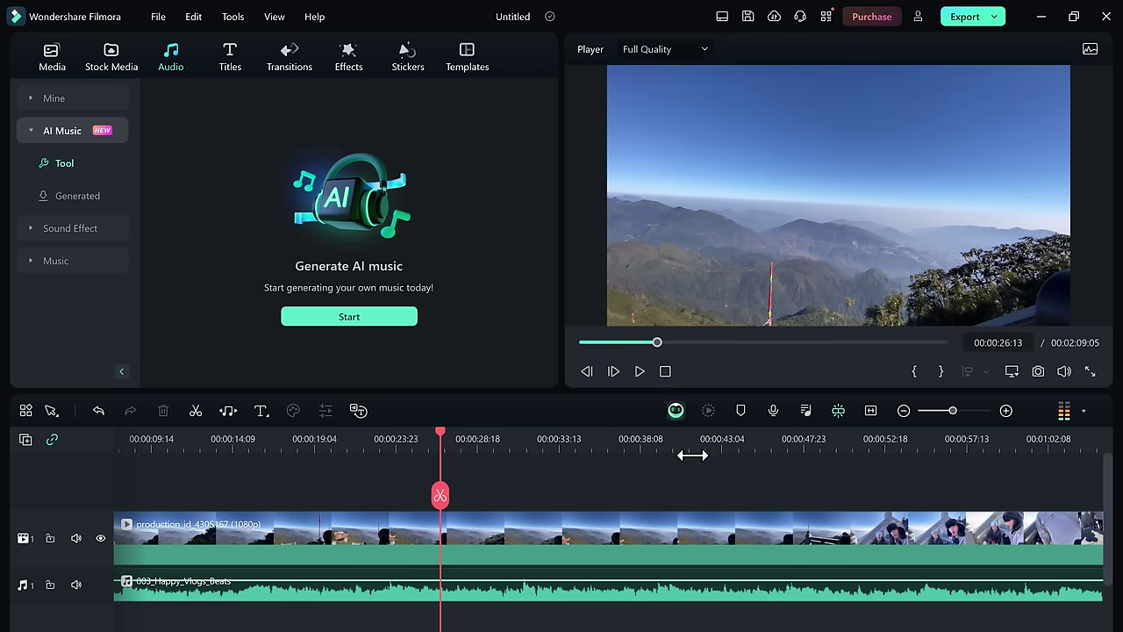
{"action": "left_click", "coordinate": [902, 411]}
{"action": "left_click", "coordinate": [902, 411]}
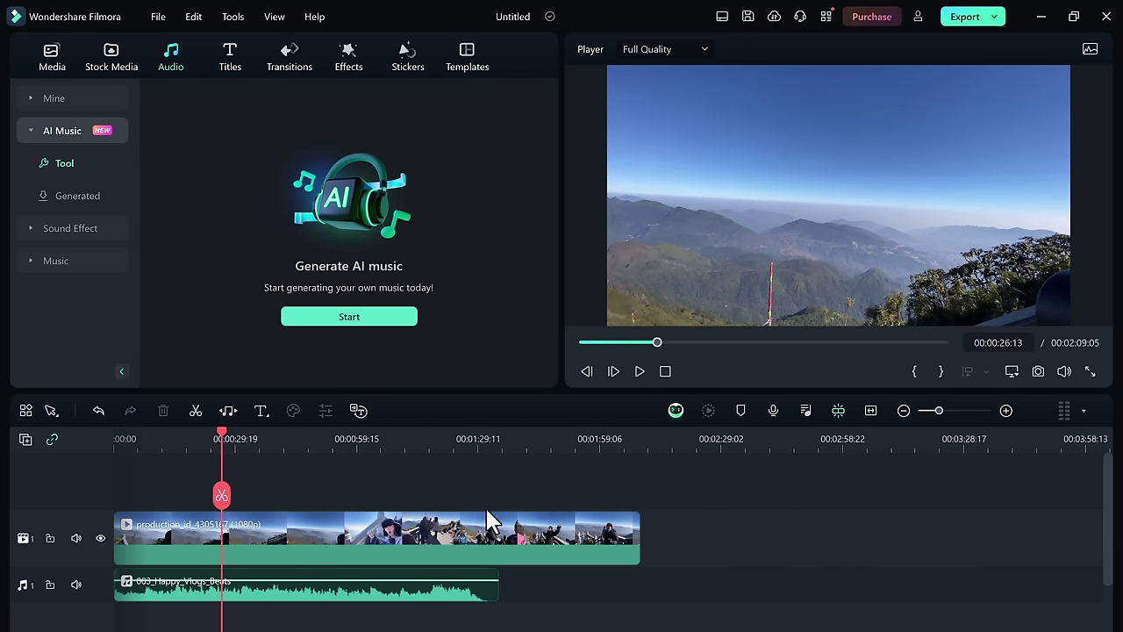
{"action": "left_click", "coordinate": [457, 439]}
{"action": "left_click", "coordinate": [450, 595]}
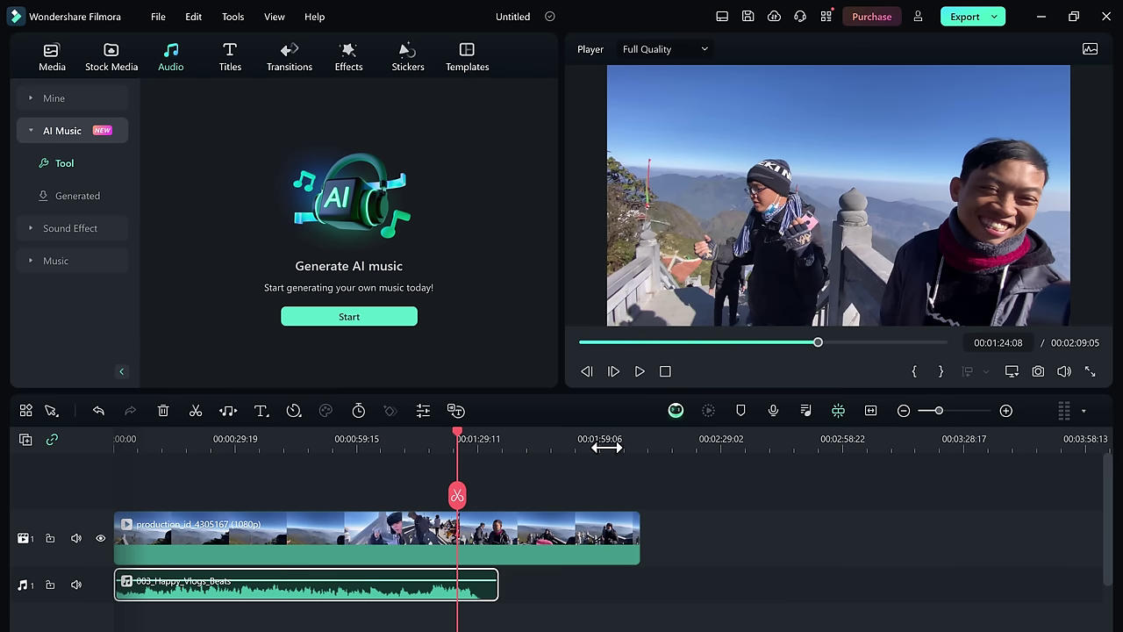
{"action": "left_click", "coordinate": [641, 369]}
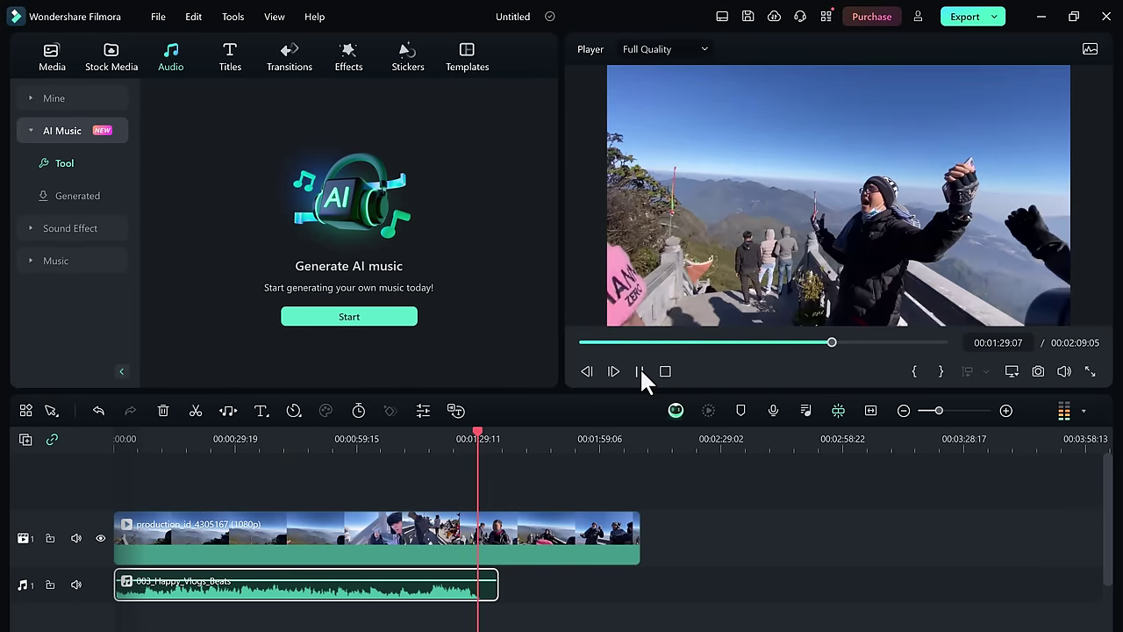
{"action": "left_click", "coordinate": [642, 372]}
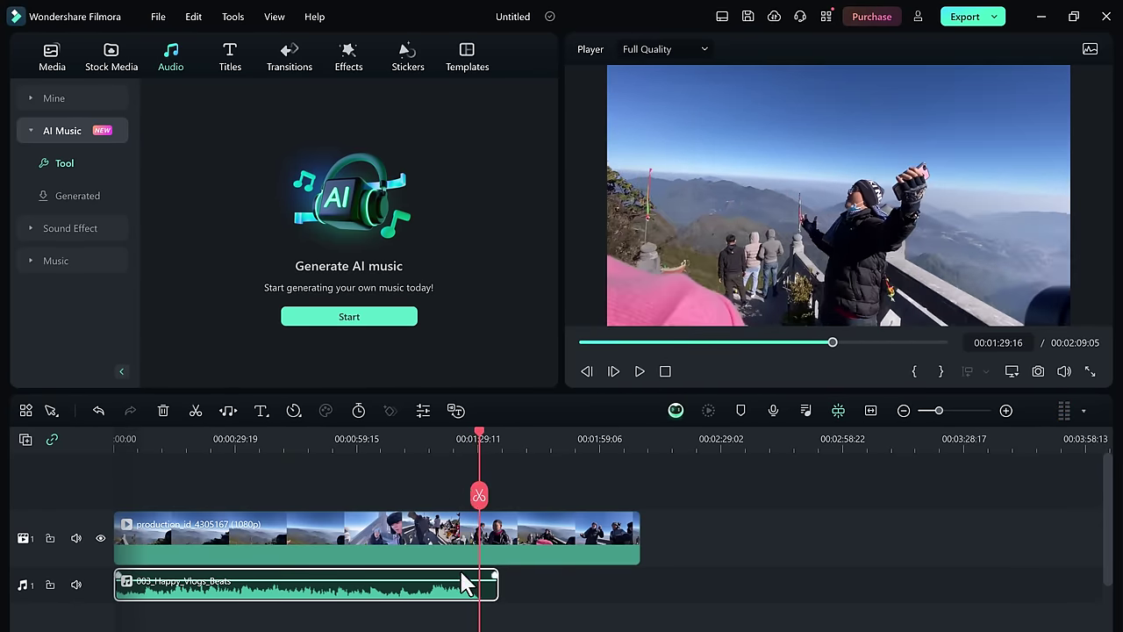
{"action": "left_click", "coordinate": [227, 410]}
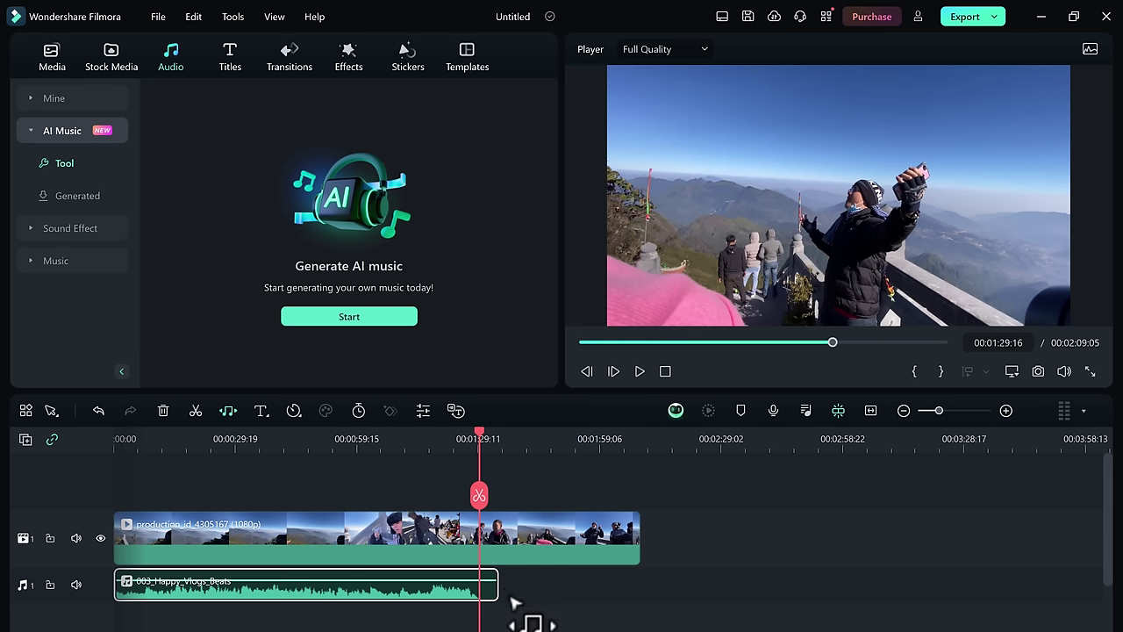
{"action": "left_click_drag", "start_coordinate": [505, 583], "coordinate": [647, 583]}
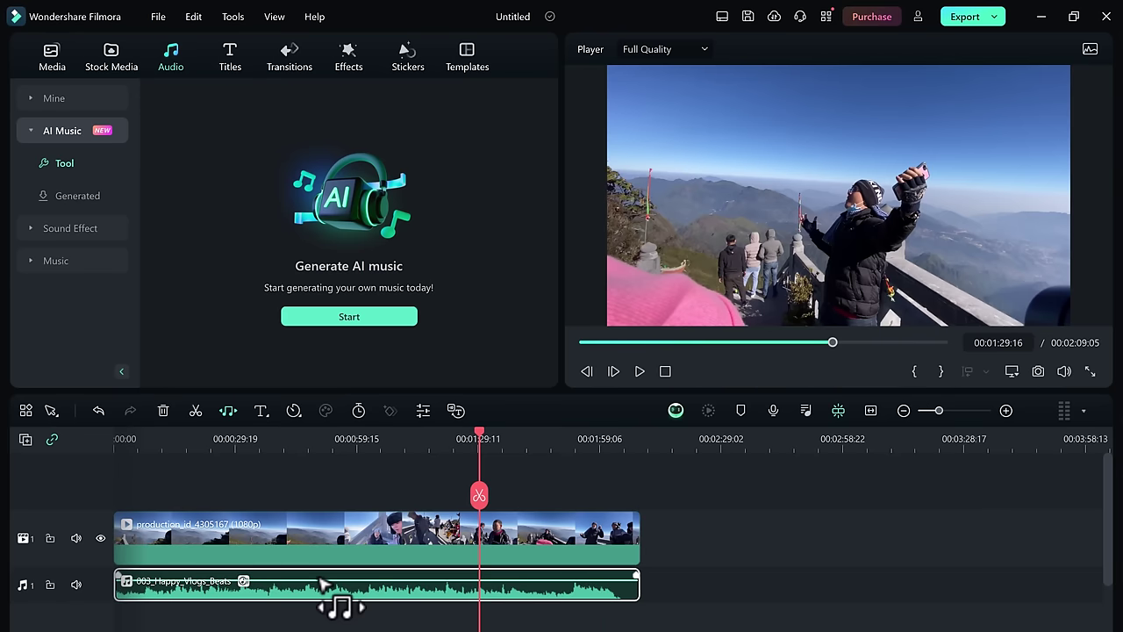
{"action": "left_click", "coordinate": [639, 371]}
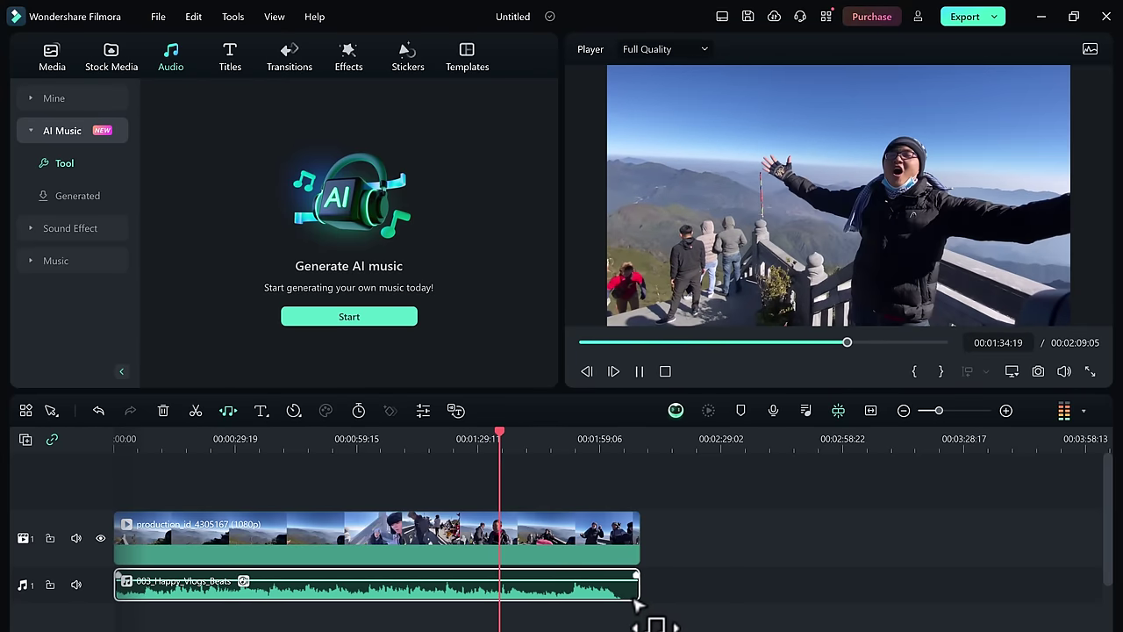
{"action": "left_click", "coordinate": [639, 371]}
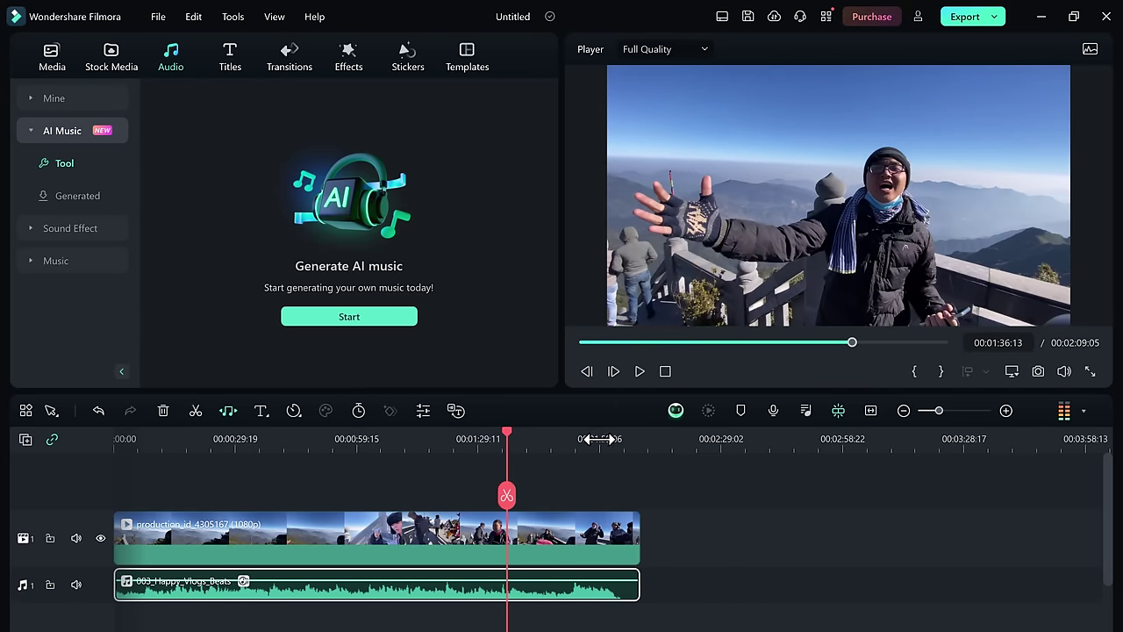
{"action": "left_click", "coordinate": [599, 440]}
{"action": "left_click", "coordinate": [641, 371]}
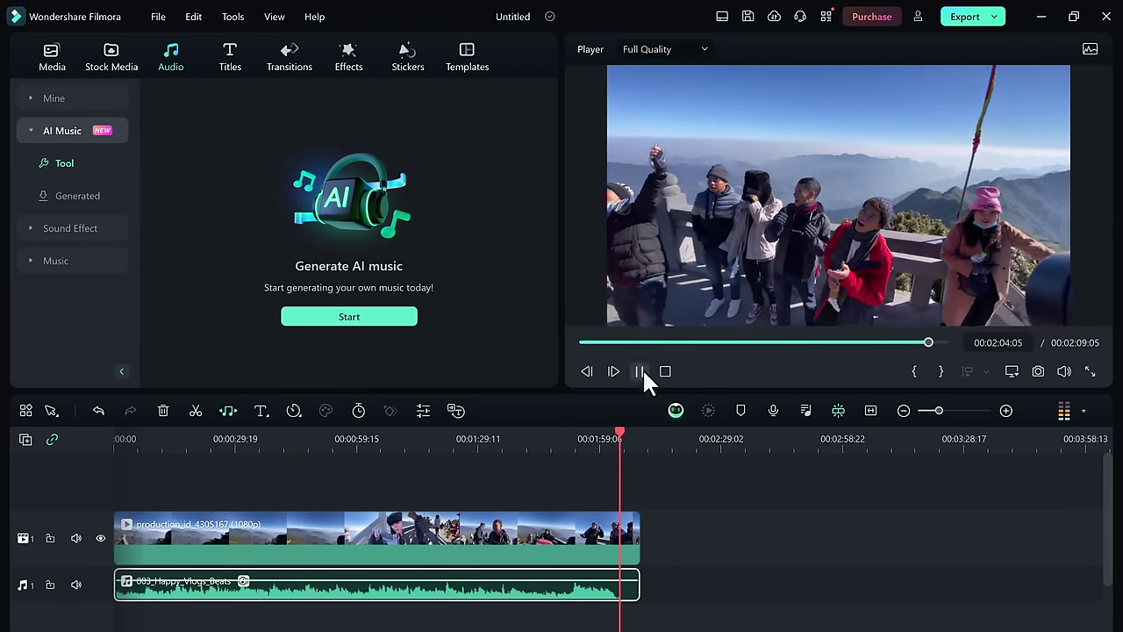
{"action": "left_click", "coordinate": [641, 370]}
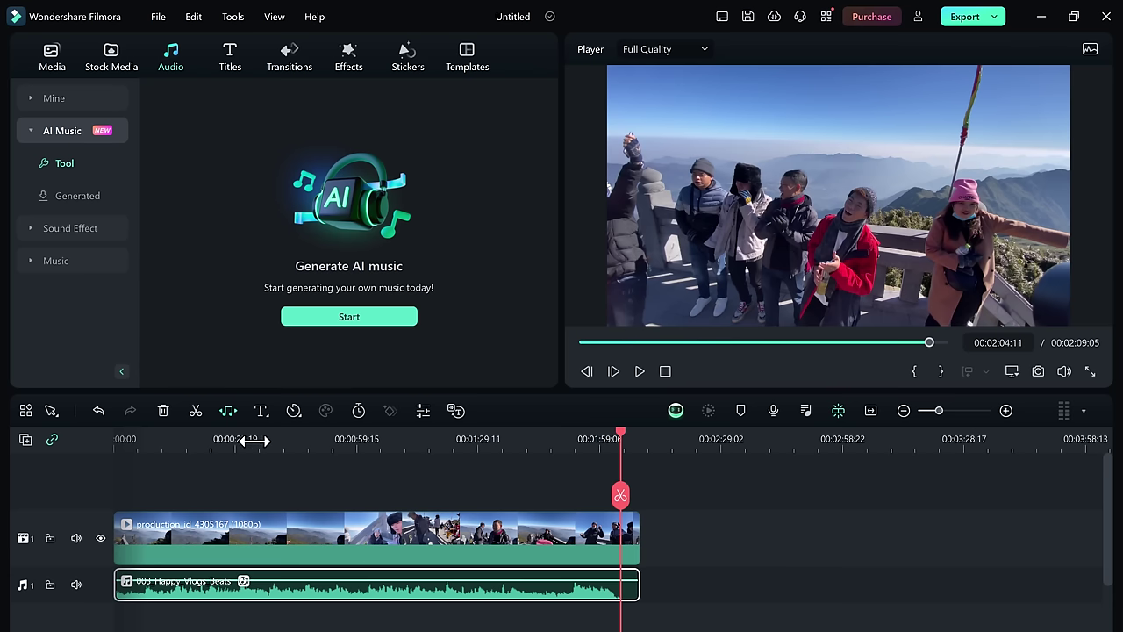
Swap the travel clip for the 'images' background, stretched to the song's end and scaled to 118.37%.
{"action": "left_click", "coordinate": [436, 548]}
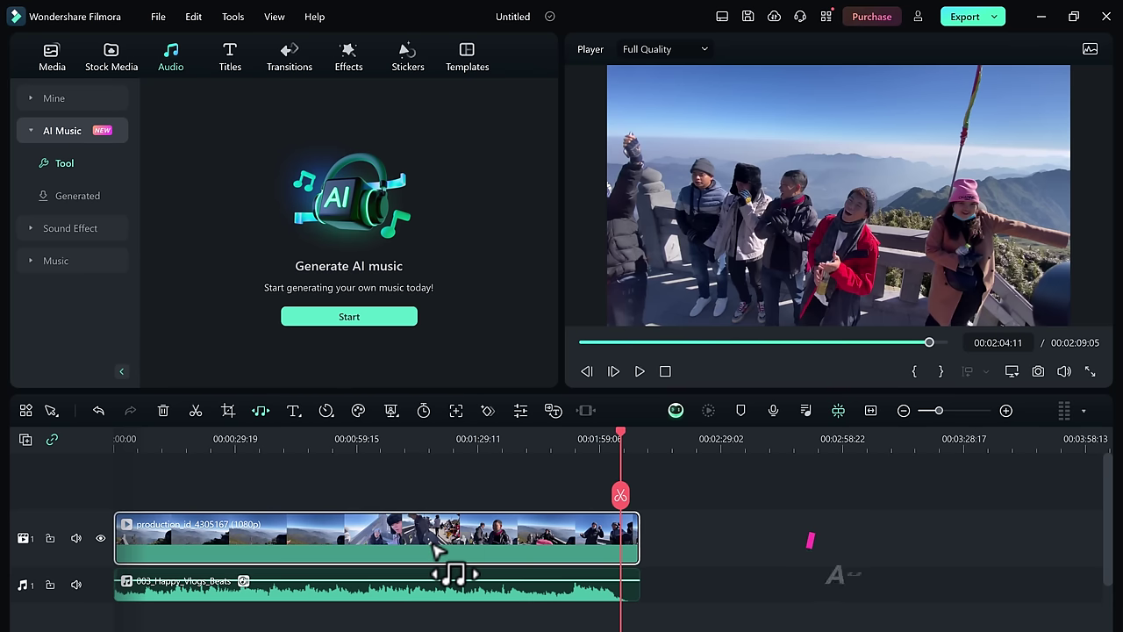
{"action": "key", "text": "Delete"}
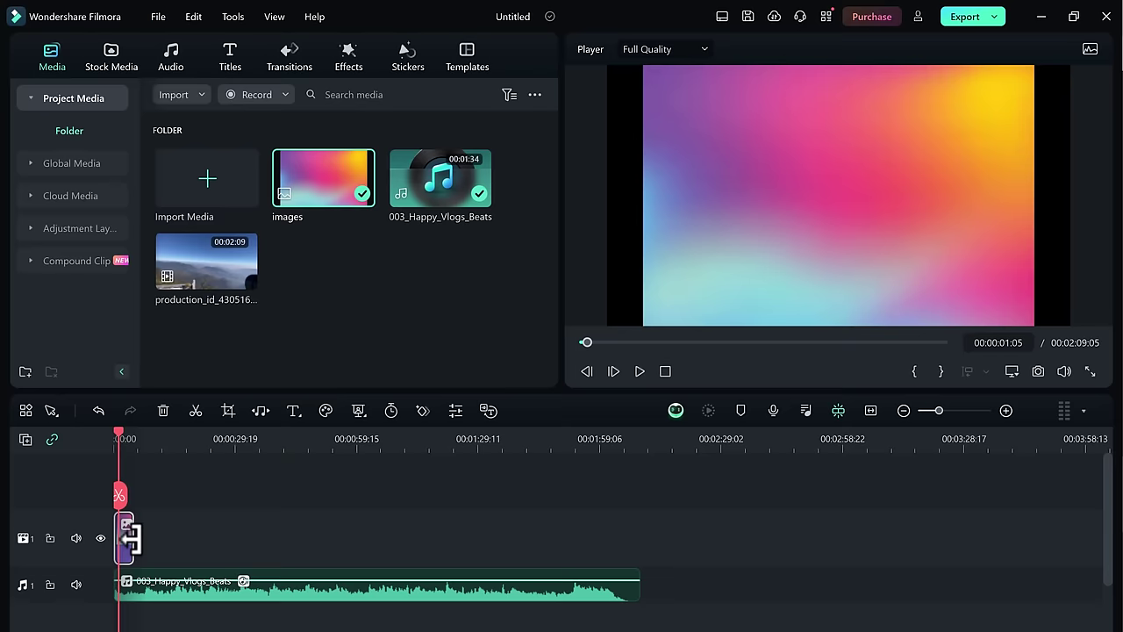
{"action": "left_click_drag", "start_coordinate": [132, 544], "coordinate": [635, 551]}
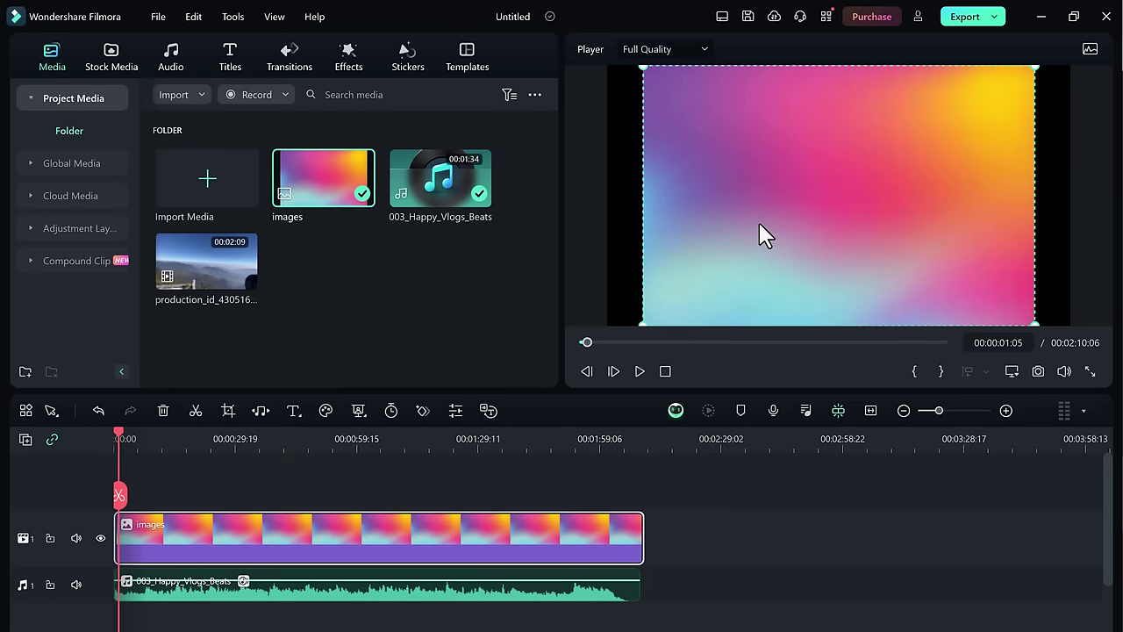
{"action": "left_click_drag", "start_coordinate": [745, 224], "coordinate": [713, 225]}
{"action": "left_click_drag", "start_coordinate": [996, 320], "coordinate": [1055, 394]}
{"action": "left_click_drag", "start_coordinate": [615, 81], "coordinate": [602, 68]}
{"action": "left_click", "coordinate": [343, 135]}
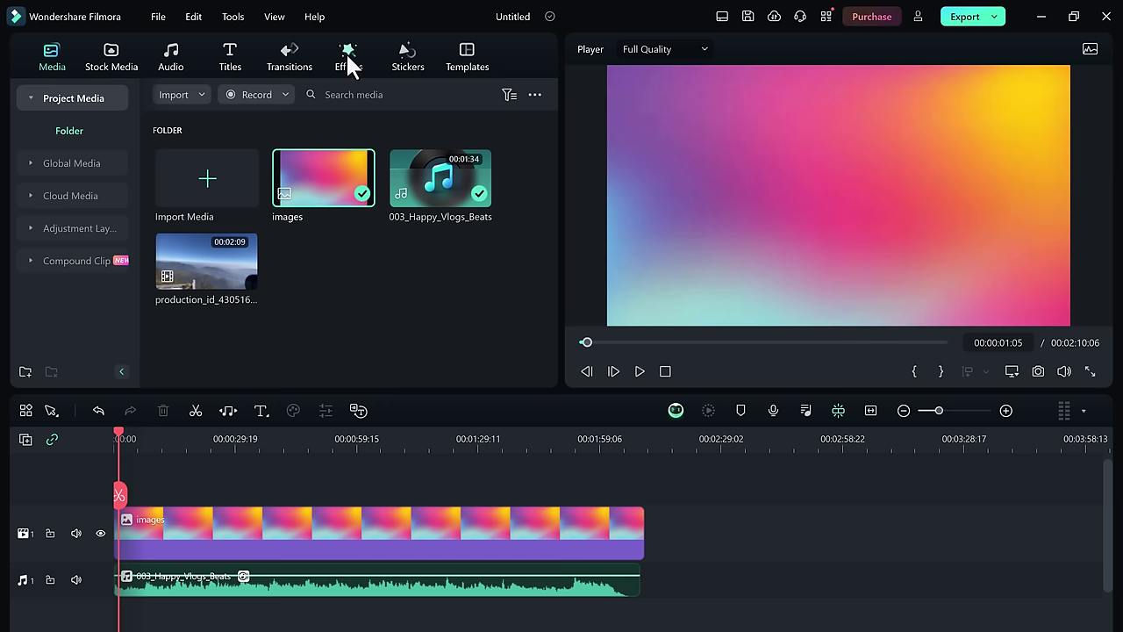
{"action": "left_click", "coordinate": [348, 61]}
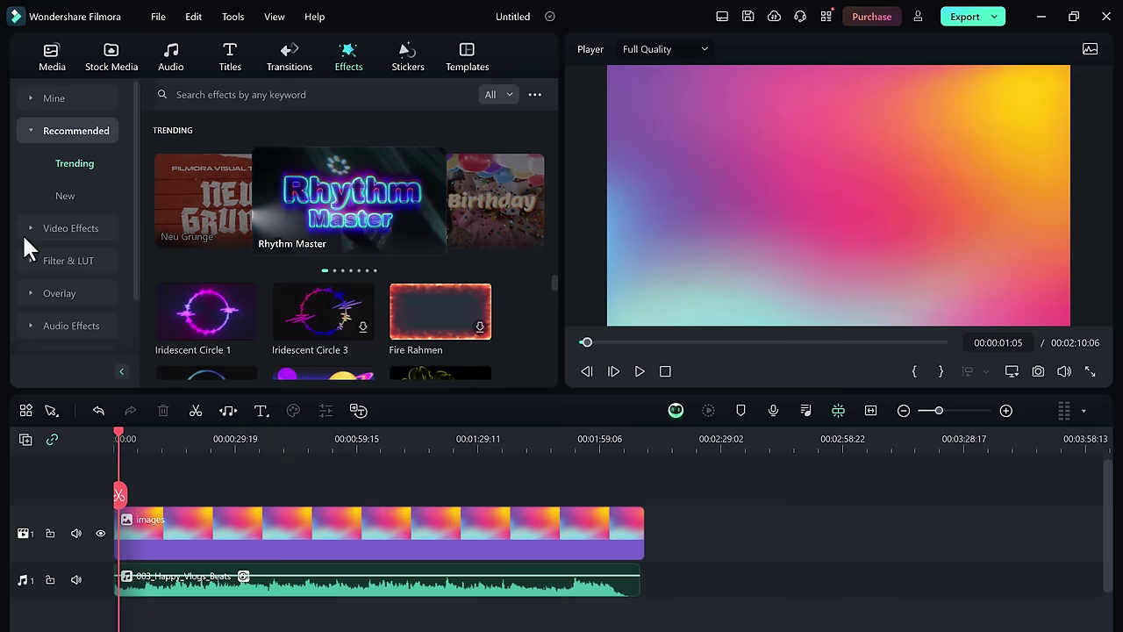
Add the Iridescent Digital Wave 1 audio visualizer to the timeline.
{"action": "scroll", "coordinate": [52, 177], "scroll_direction": "down", "scroll_amount": 1}
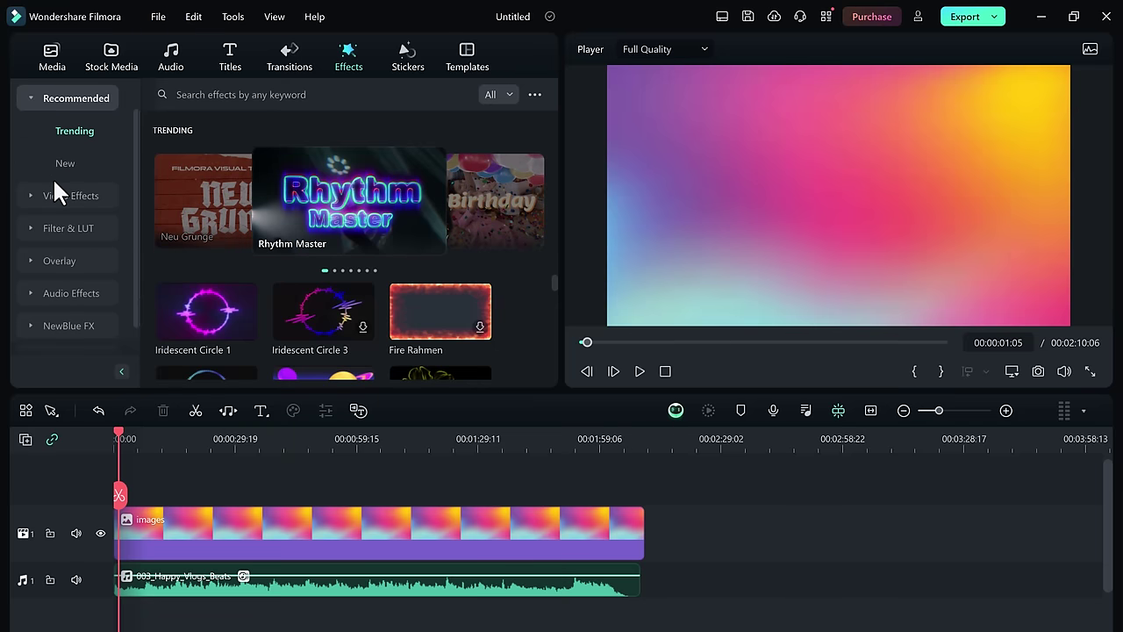
{"action": "left_click", "coordinate": [37, 293]}
{"action": "scroll", "coordinate": [66, 272], "scroll_direction": "down", "scroll_amount": 1}
{"action": "left_click", "coordinate": [78, 293]}
{"action": "scroll", "coordinate": [354, 239], "scroll_direction": "down", "scroll_amount": 10}
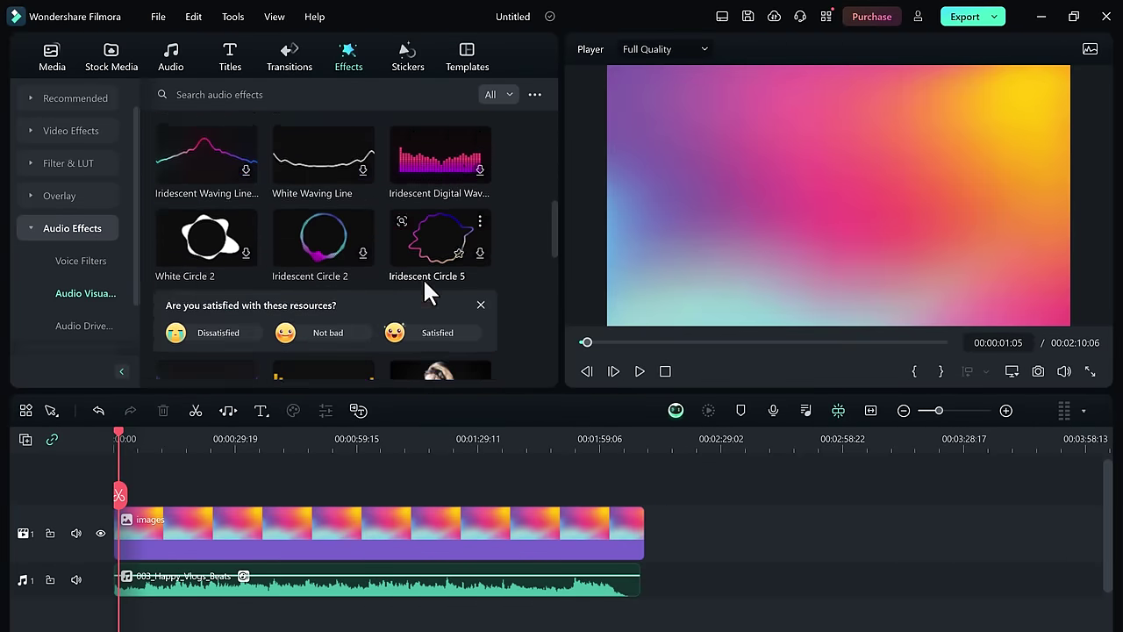
{"action": "scroll", "coordinate": [423, 277], "scroll_direction": "down", "scroll_amount": 5}
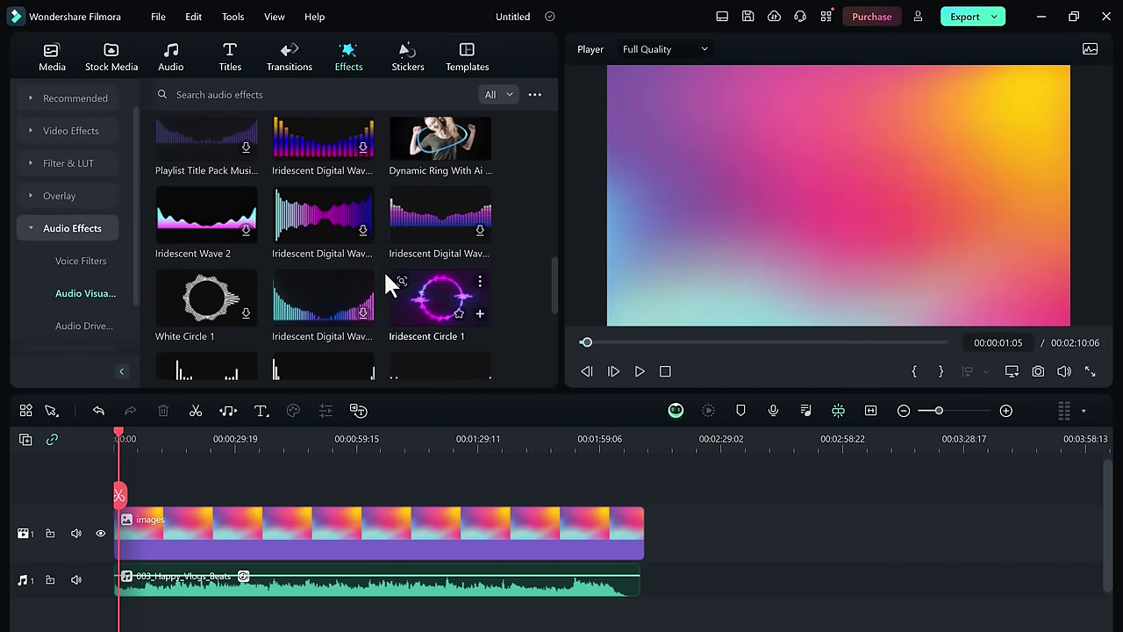
{"action": "left_click", "coordinate": [478, 229]}
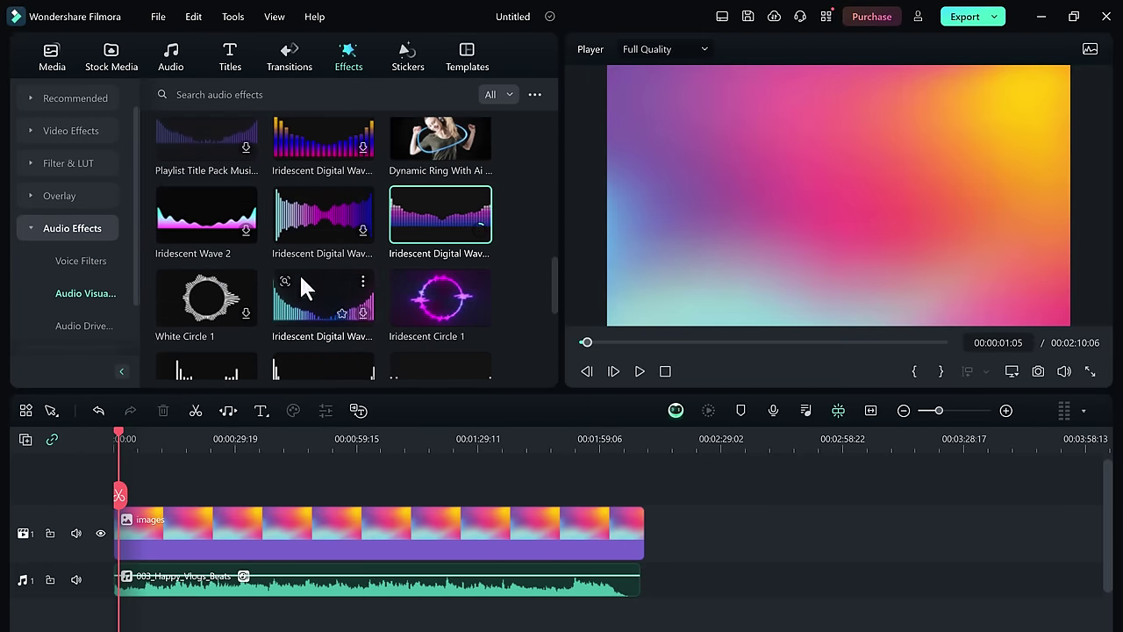
{"action": "left_click", "coordinate": [479, 227]}
Set the visualizer's Scale Y to 1.60 and stretch it to the background's full length.
{"action": "double_click", "coordinate": [130, 518]}
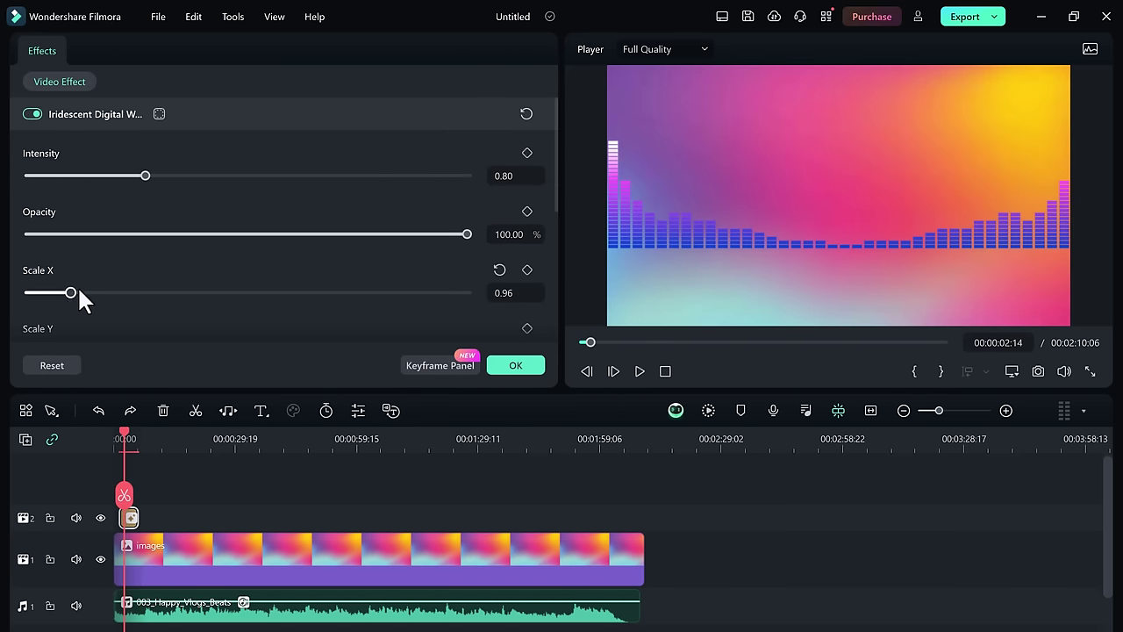
{"action": "left_click_drag", "start_coordinate": [79, 291], "coordinate": [99, 318]}
{"action": "scroll", "coordinate": [88, 318], "scroll_direction": "down", "scroll_amount": 1}
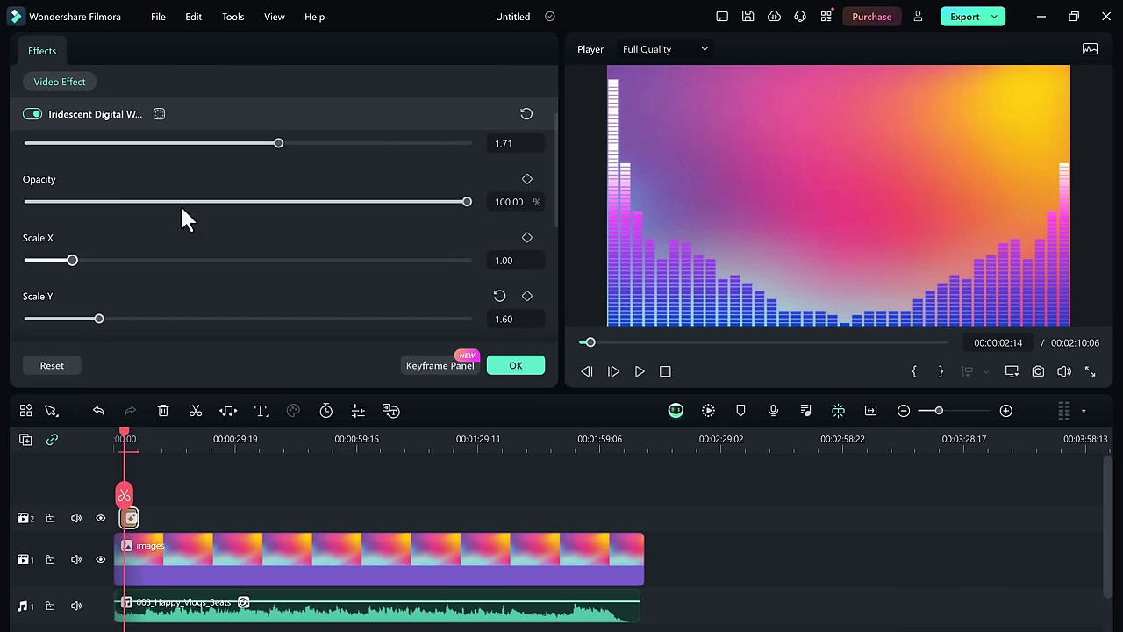
{"action": "left_click_drag", "start_coordinate": [276, 144], "coordinate": [233, 149]}
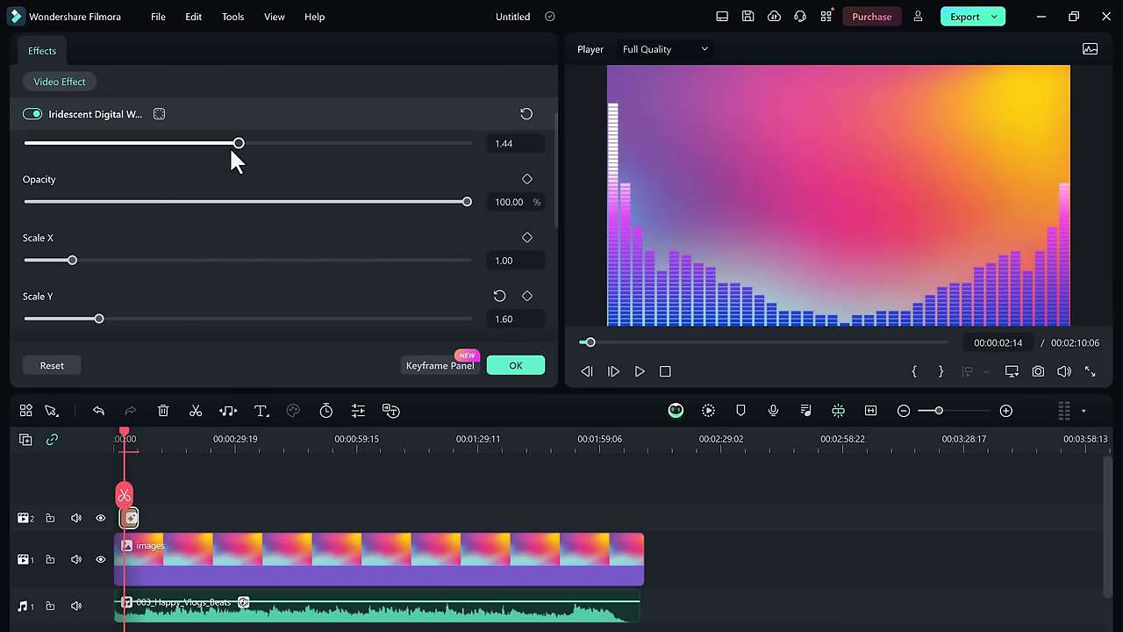
{"action": "left_click", "coordinate": [210, 513]}
{"action": "left_click_drag", "start_coordinate": [137, 517], "coordinate": [644, 517]}
Add the Bass Drops 1 ring and place the imported portrait image on a new top track.
{"action": "left_click", "coordinate": [366, 181]}
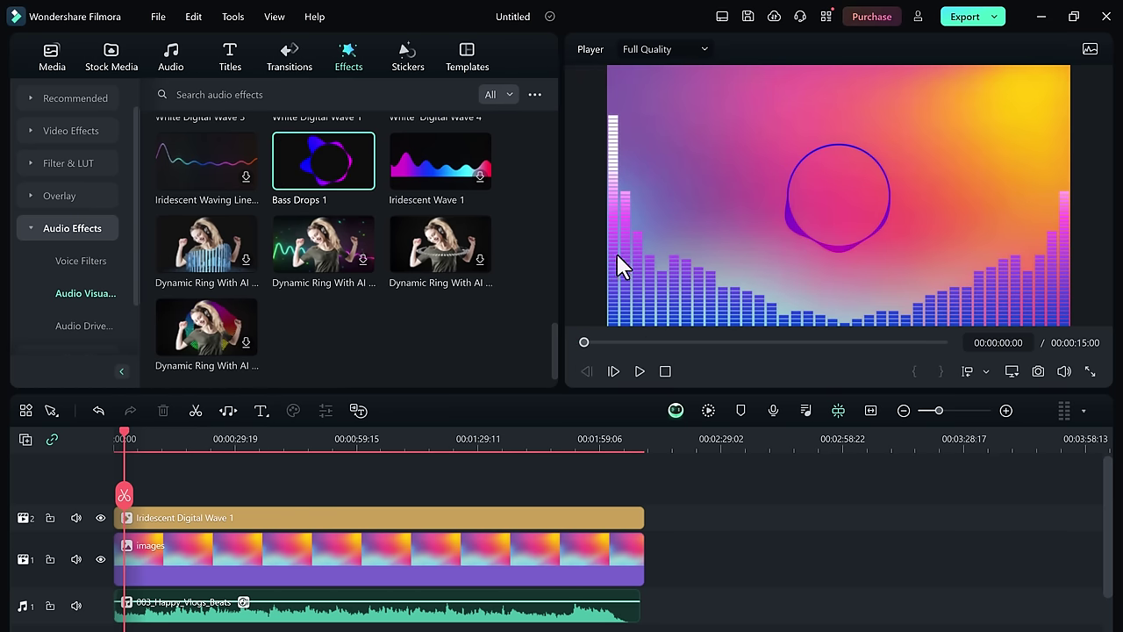
{"action": "left_click", "coordinate": [53, 53]}
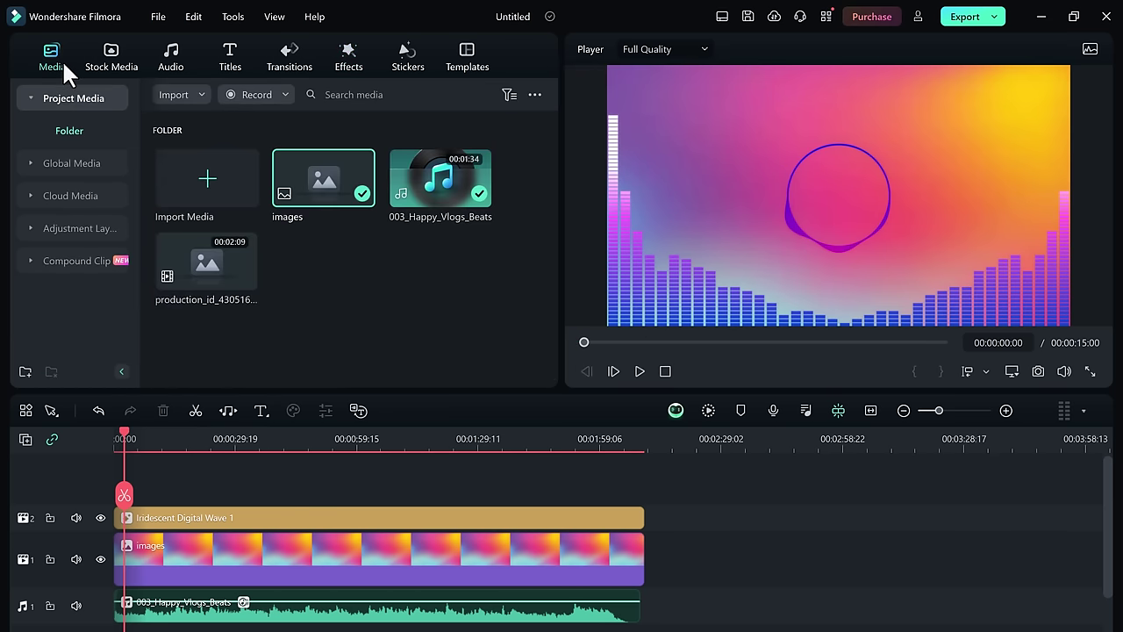
{"action": "right_click", "coordinate": [329, 255]}
{"action": "key", "text": "Escape"}
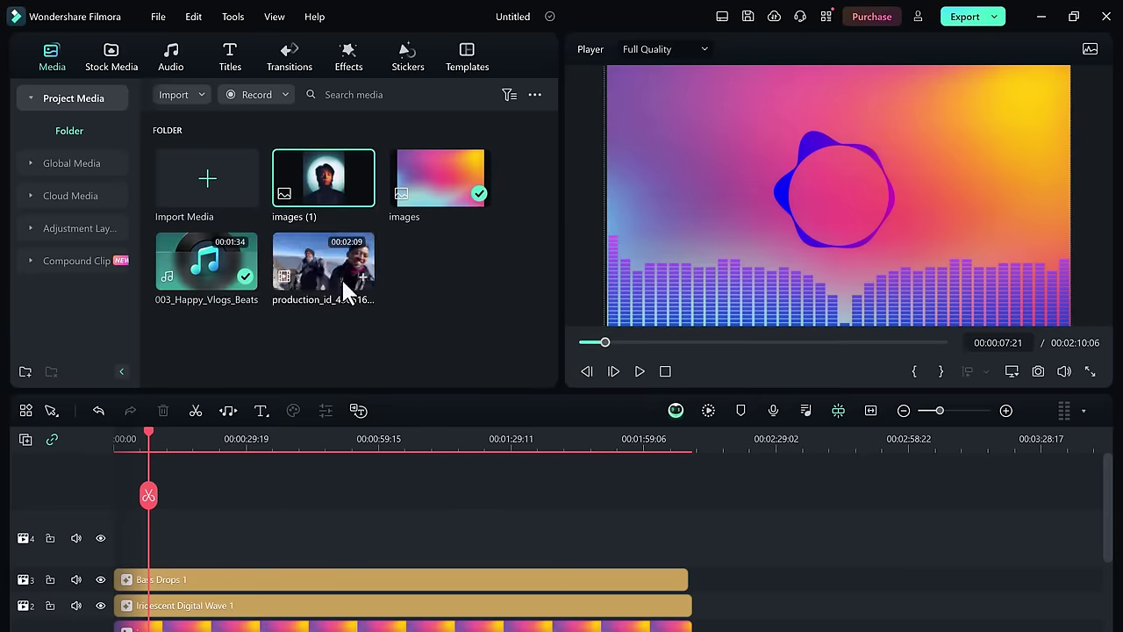
{"action": "mouse_move", "coordinate": [370, 195]}
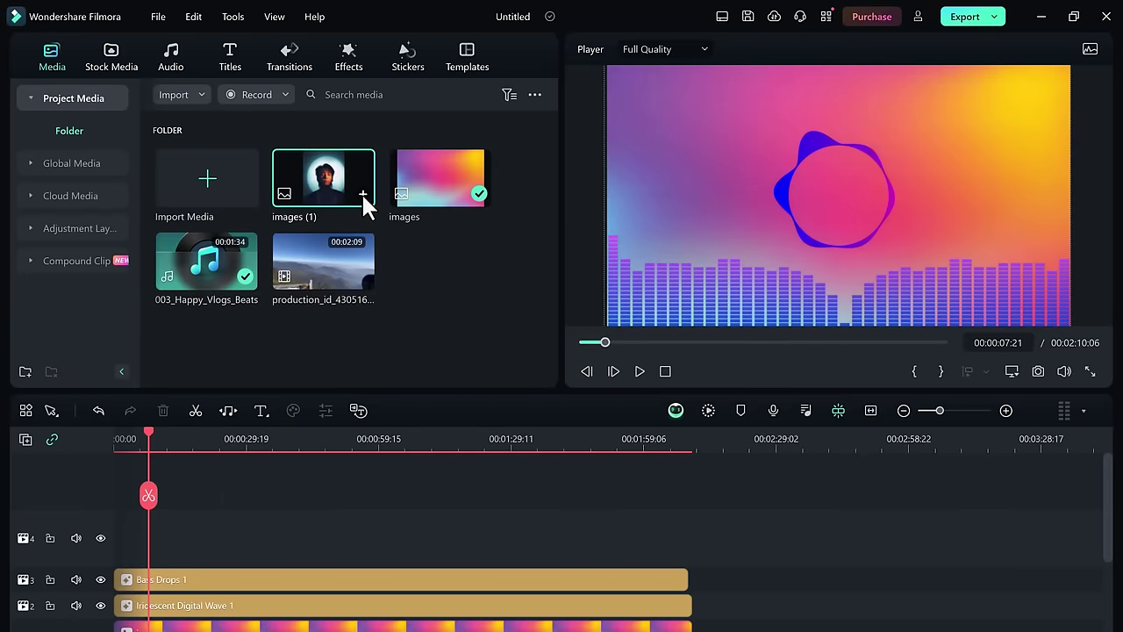
{"action": "left_click_drag", "start_coordinate": [364, 204], "coordinate": [686, 554]}
Crop the portrait with a circle mask sized around the face.
{"action": "double_click", "coordinate": [665, 561]}
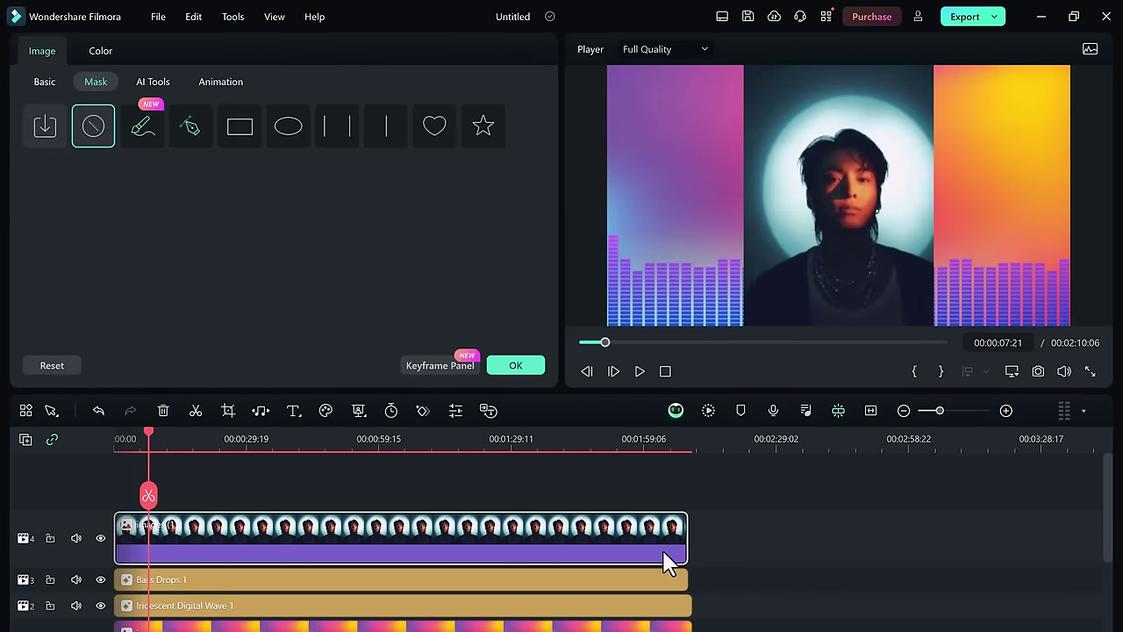
{"action": "left_click", "coordinate": [290, 124]}
{"action": "left_click_drag", "start_coordinate": [773, 196], "coordinate": [790, 196]}
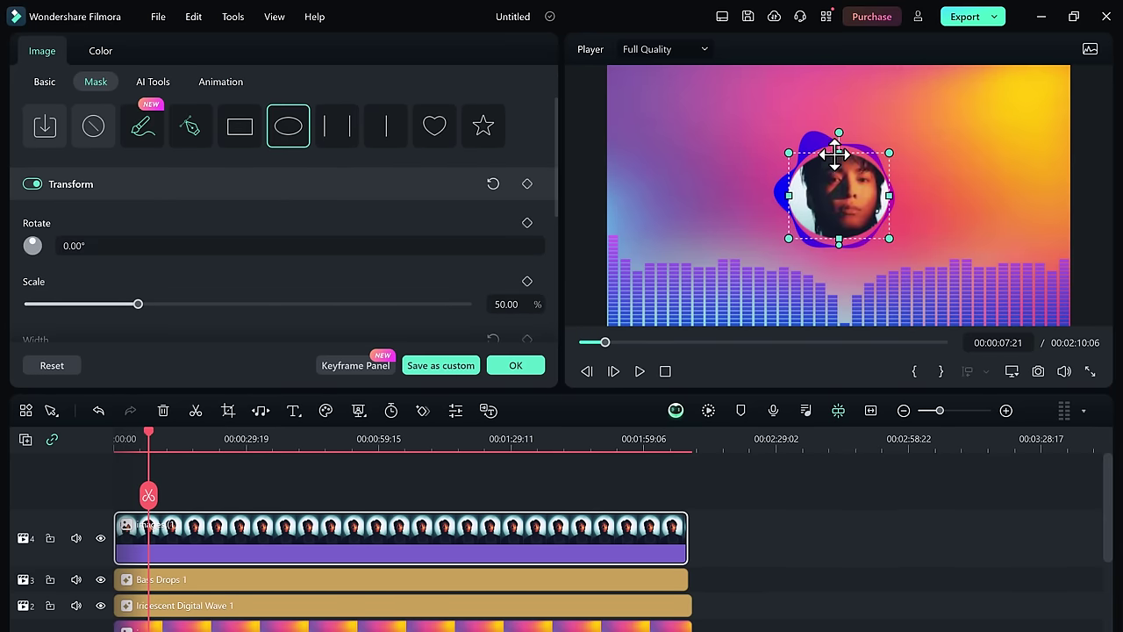
{"action": "left_click_drag", "start_coordinate": [840, 146], "coordinate": [841, 143]}
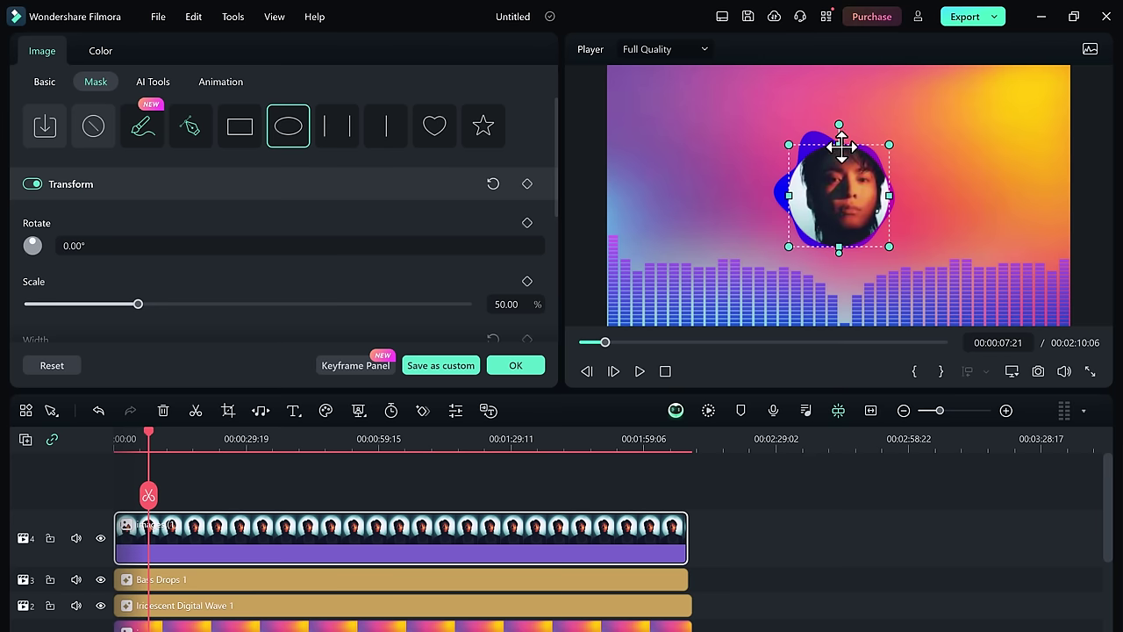
{"action": "left_click", "coordinate": [474, 491]}
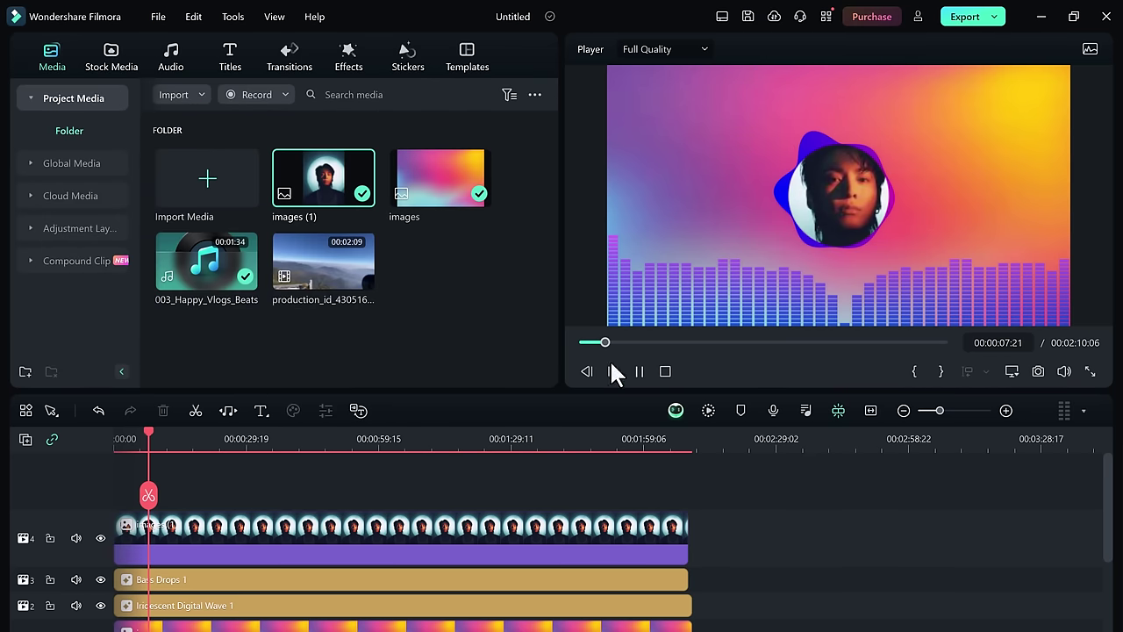
Add a default title reading 'SONG NAME' at font size 72, positioned top centre.
{"action": "key", "text": "space"}
{"action": "left_click", "coordinate": [230, 51]}
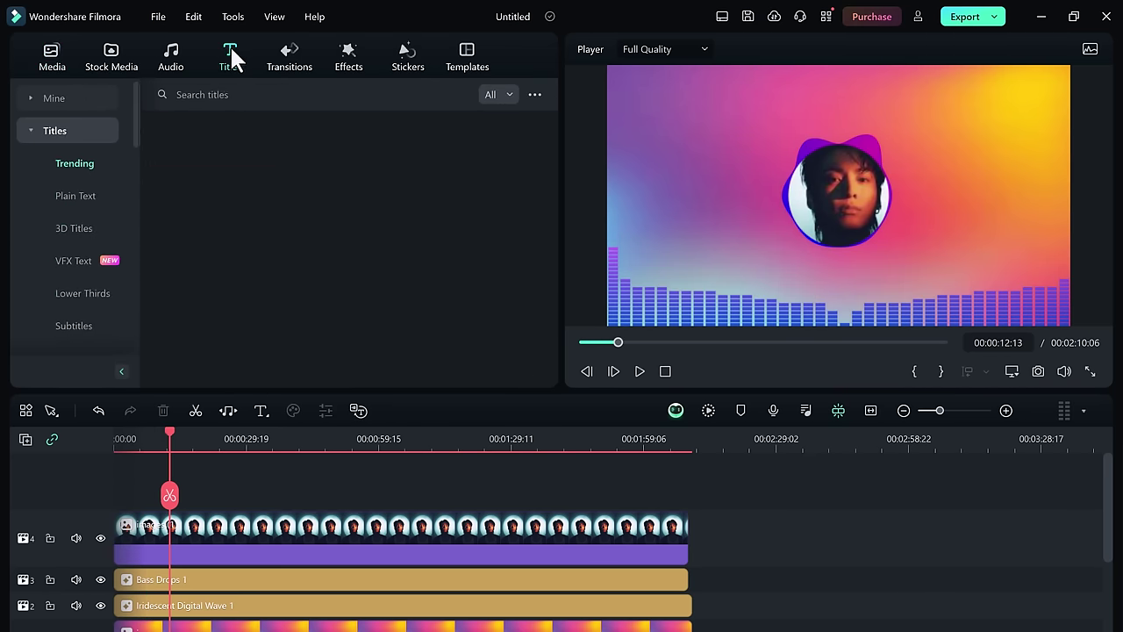
{"action": "left_click_drag", "start_coordinate": [206, 311], "coordinate": [127, 517]}
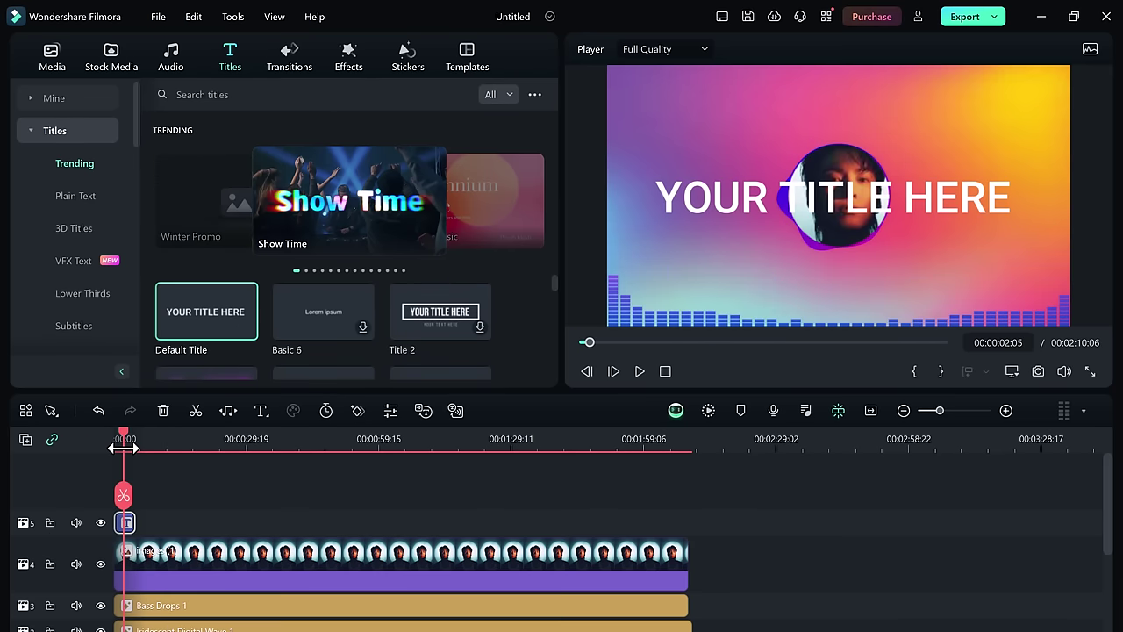
{"action": "double_click", "coordinate": [717, 202]}
{"action": "key", "text": "Caps_Lock"}
{"action": "type", "text": "SONG"}
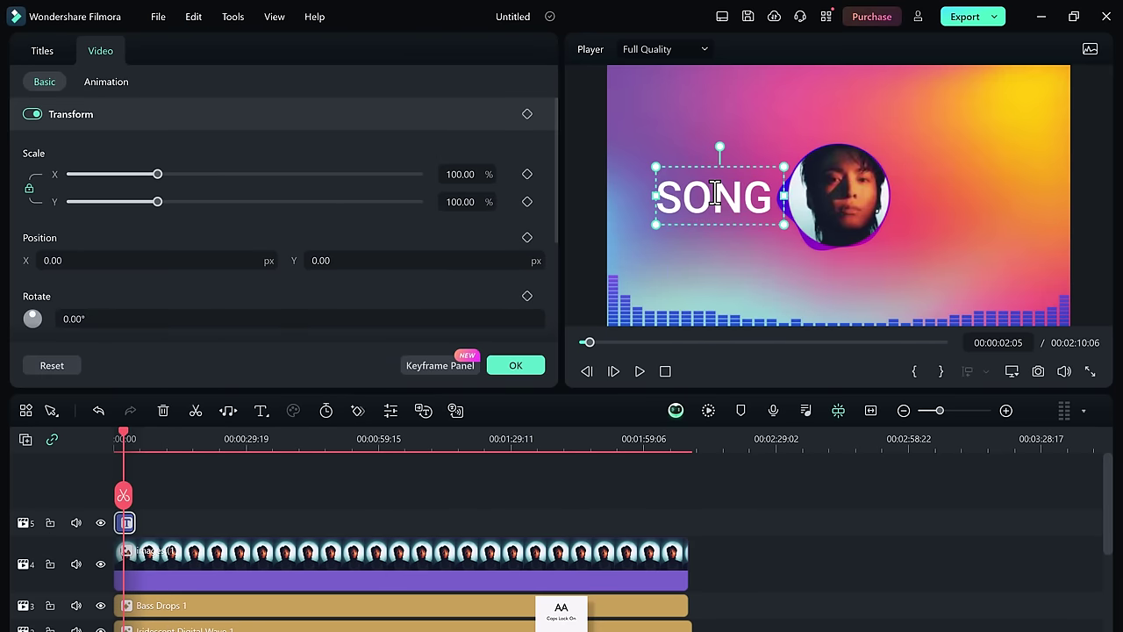
{"action": "type", "text": " NAME"}
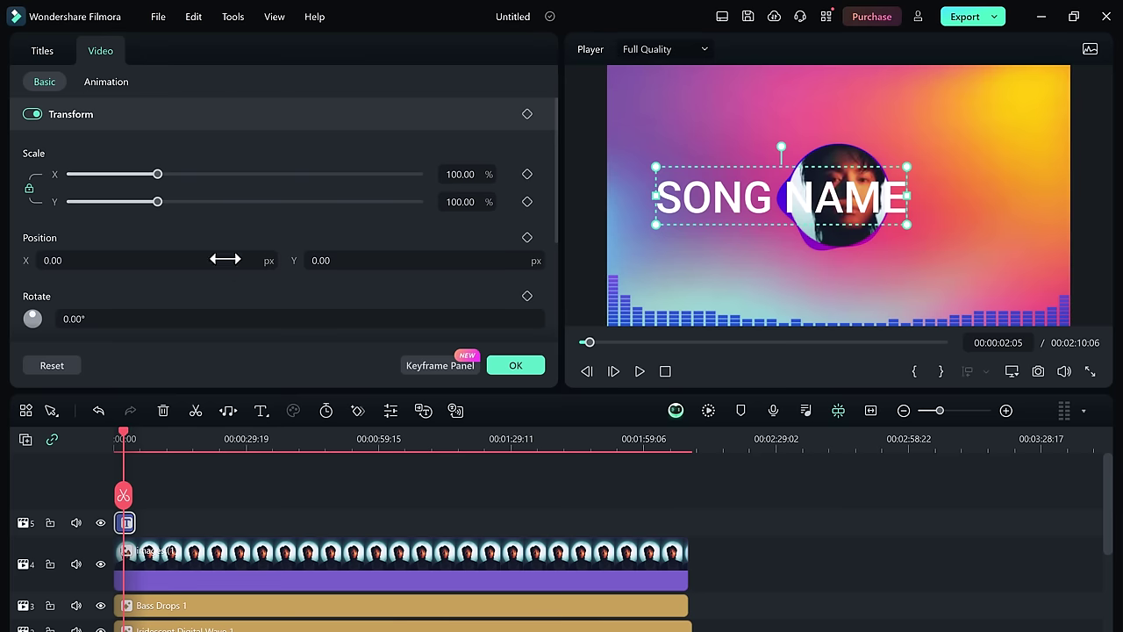
{"action": "left_click", "coordinate": [307, 221]}
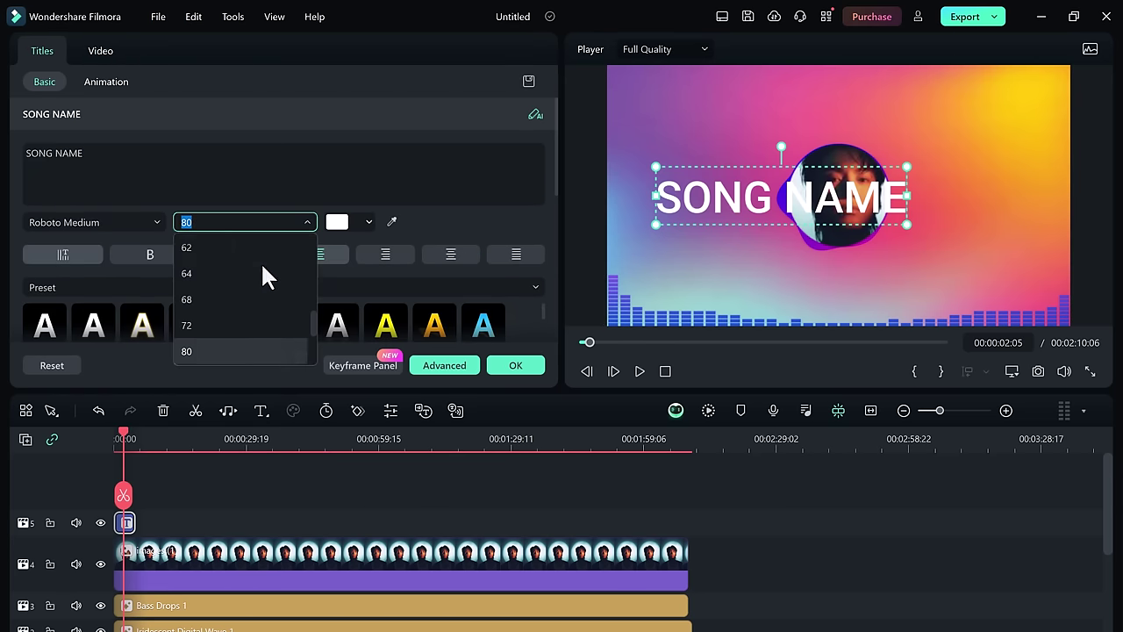
{"action": "left_click", "coordinate": [235, 317]}
{"action": "left_click", "coordinate": [384, 463]}
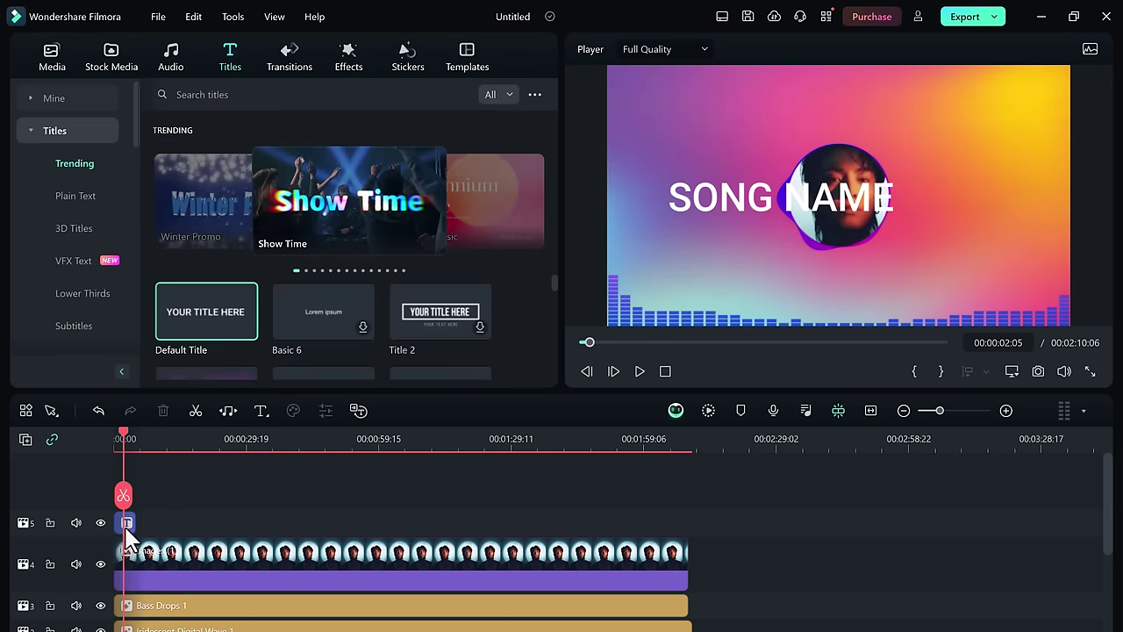
{"action": "left_click_drag", "start_coordinate": [736, 204], "coordinate": [794, 109]}
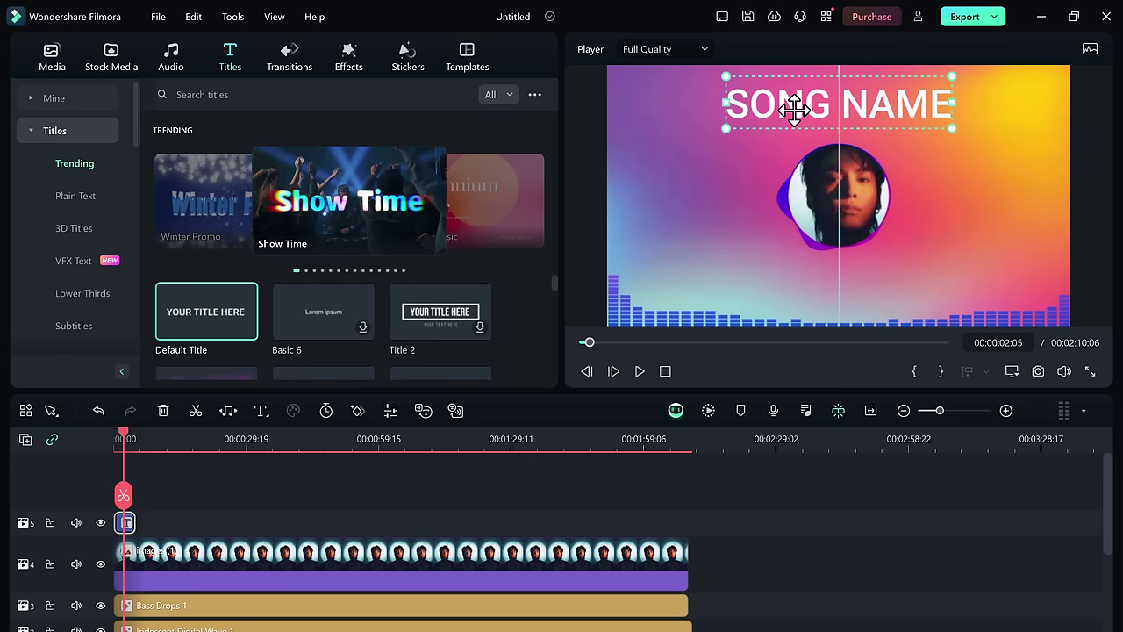
{"action": "left_click", "coordinate": [799, 481]}
Stretch the SONG NAME title to end with the other clips and play back the video.
{"action": "left_click_drag", "start_coordinate": [133, 523], "coordinate": [689, 523]}
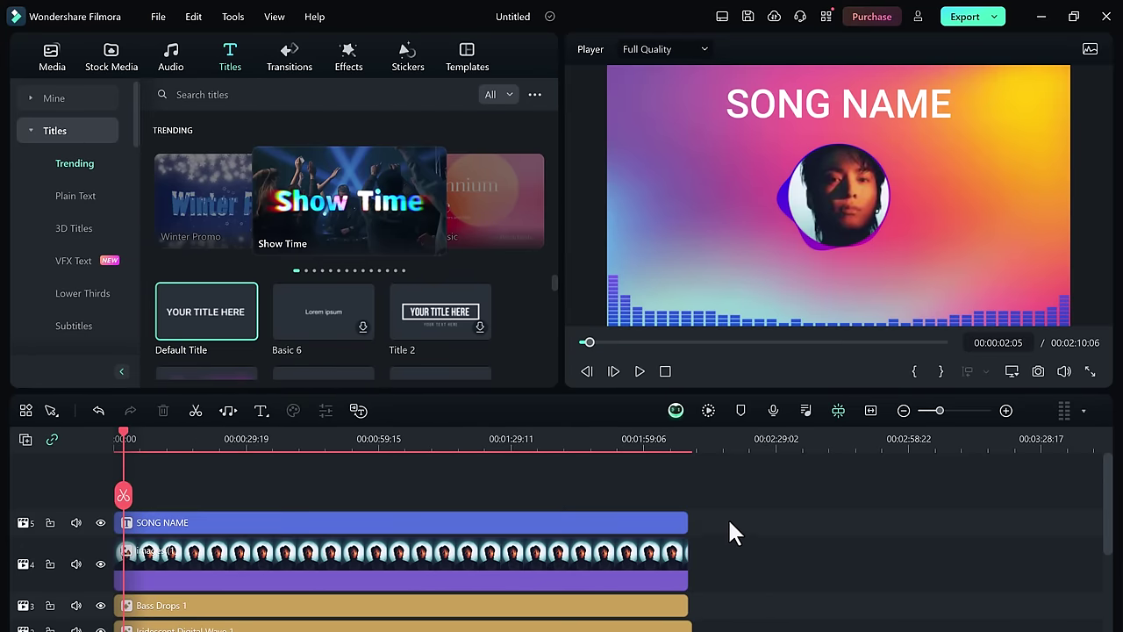
{"action": "left_click", "coordinate": [640, 371]}
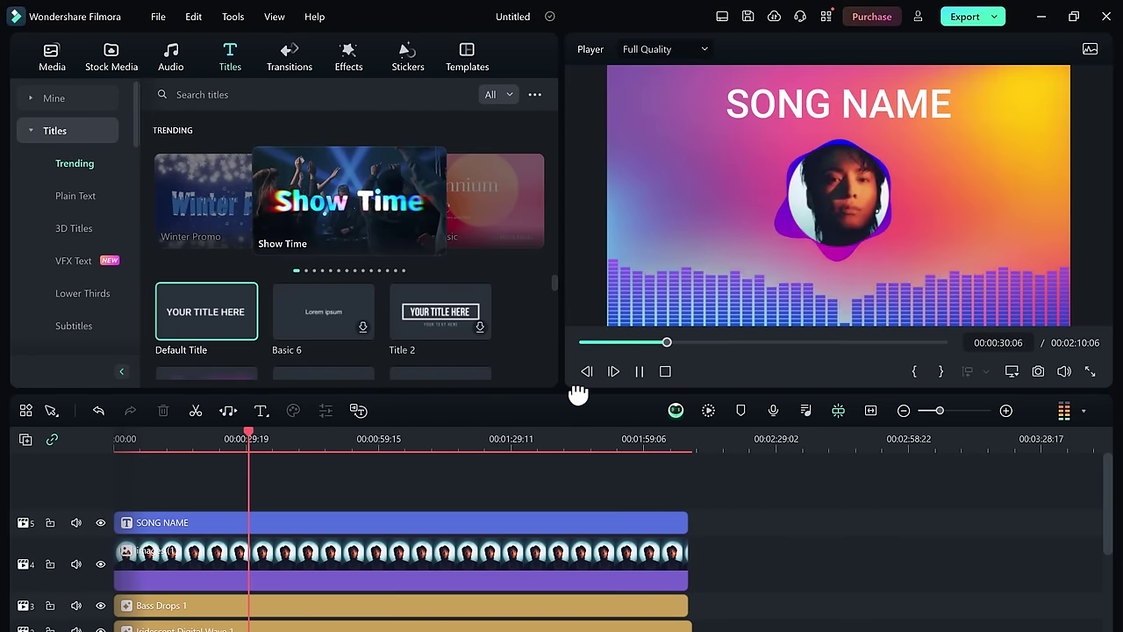
{"action": "left_click", "coordinate": [643, 371]}
{"action": "scroll", "coordinate": [409, 289], "scroll_direction": "down", "scroll_amount": 1}
{"action": "scroll", "coordinate": [448, 290], "scroll_direction": "down", "scroll_amount": 5}
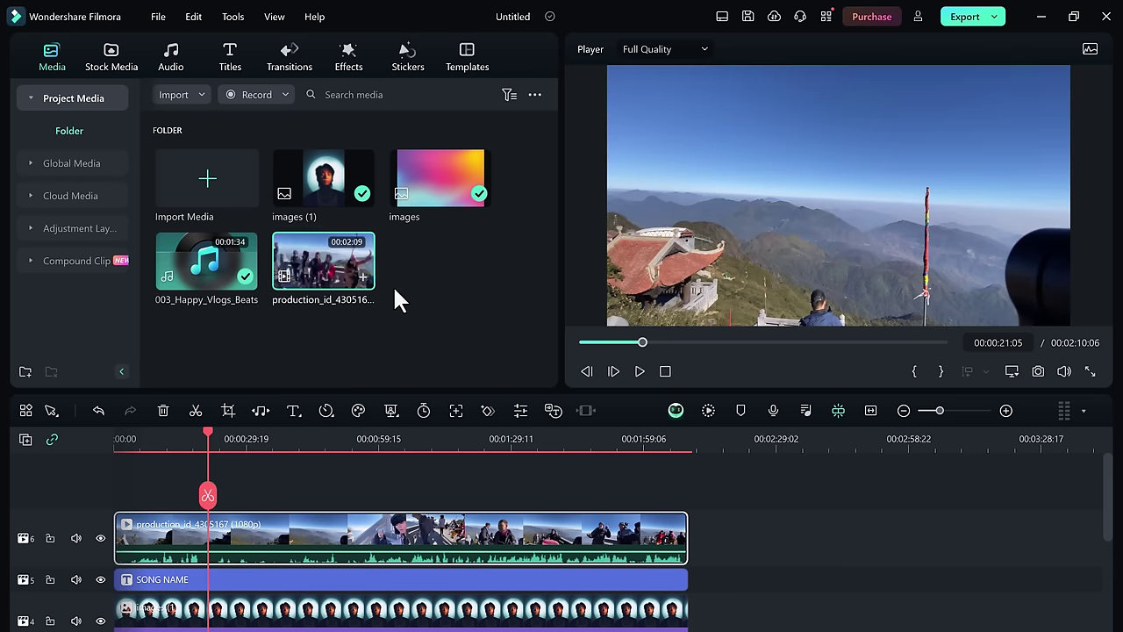
Open Auto Beat Sync for the travel clip with BGM start 00:00:10:00 and Video Wall raised.
{"action": "right_click", "coordinate": [335, 259]}
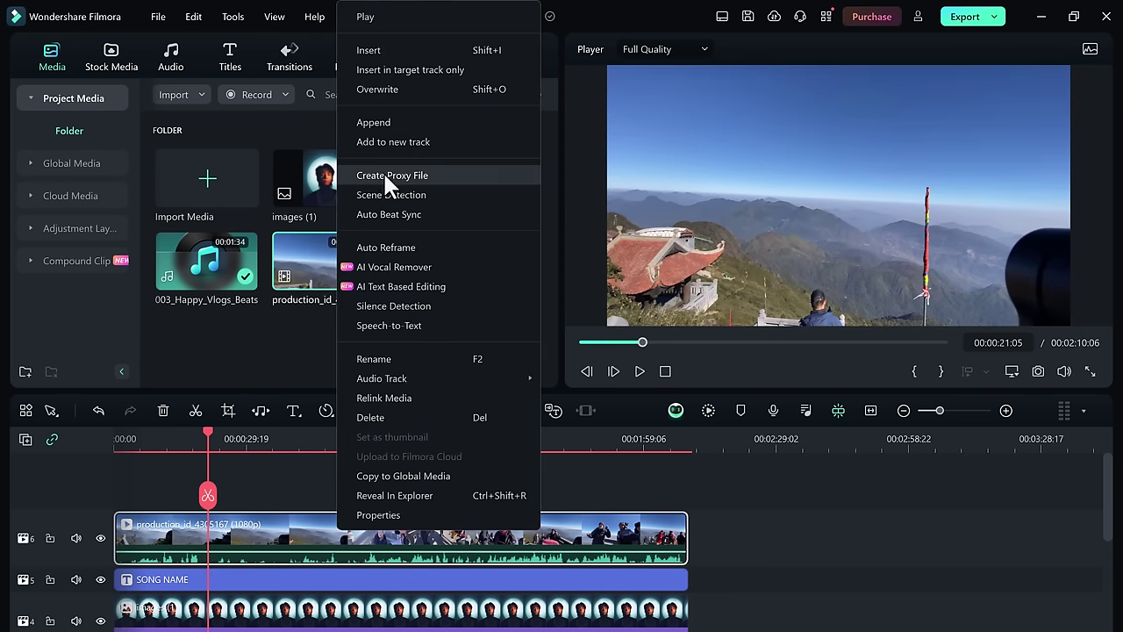
{"action": "left_click", "coordinate": [398, 212]}
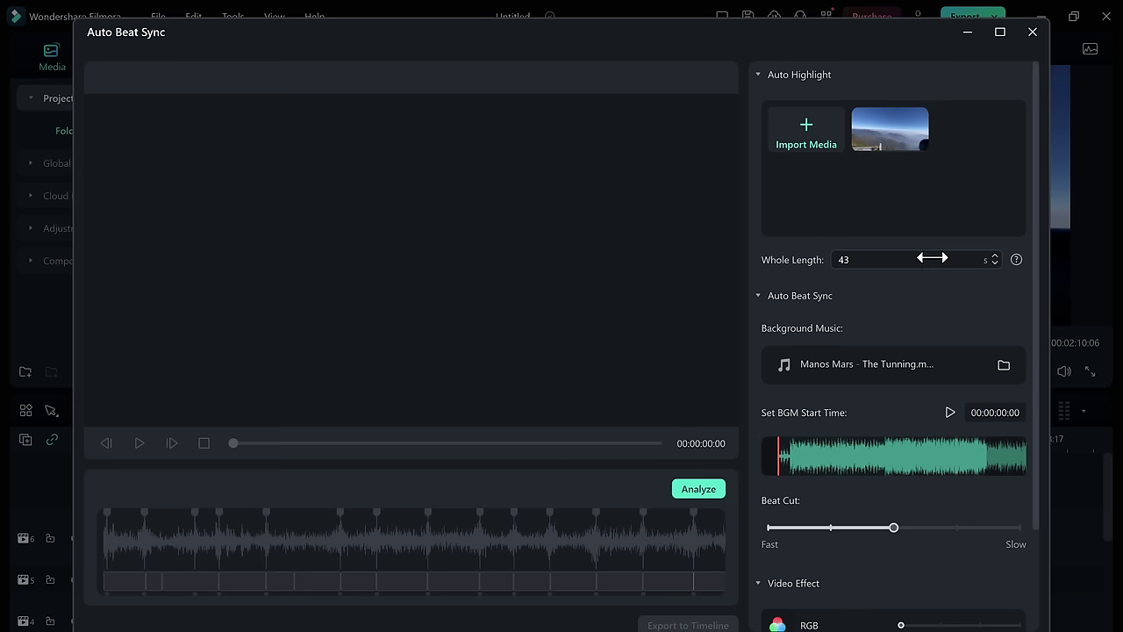
{"action": "scroll", "coordinate": [916, 465], "scroll_direction": "down", "scroll_amount": 3}
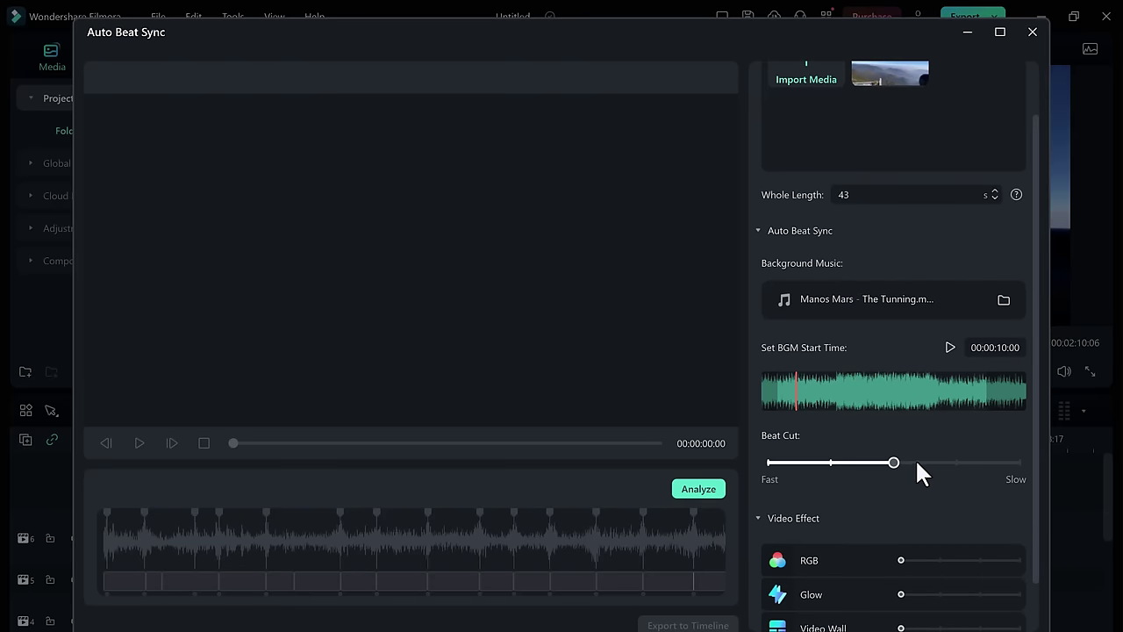
{"action": "scroll", "coordinate": [880, 454], "scroll_direction": "down", "scroll_amount": 1}
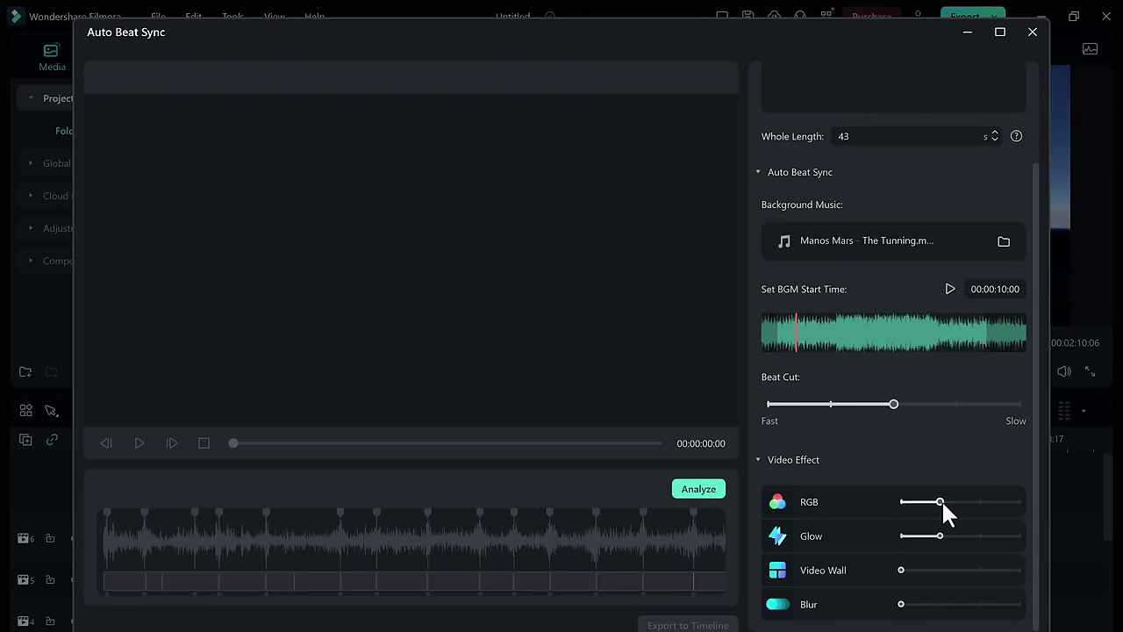
{"action": "left_click", "coordinate": [939, 571]}
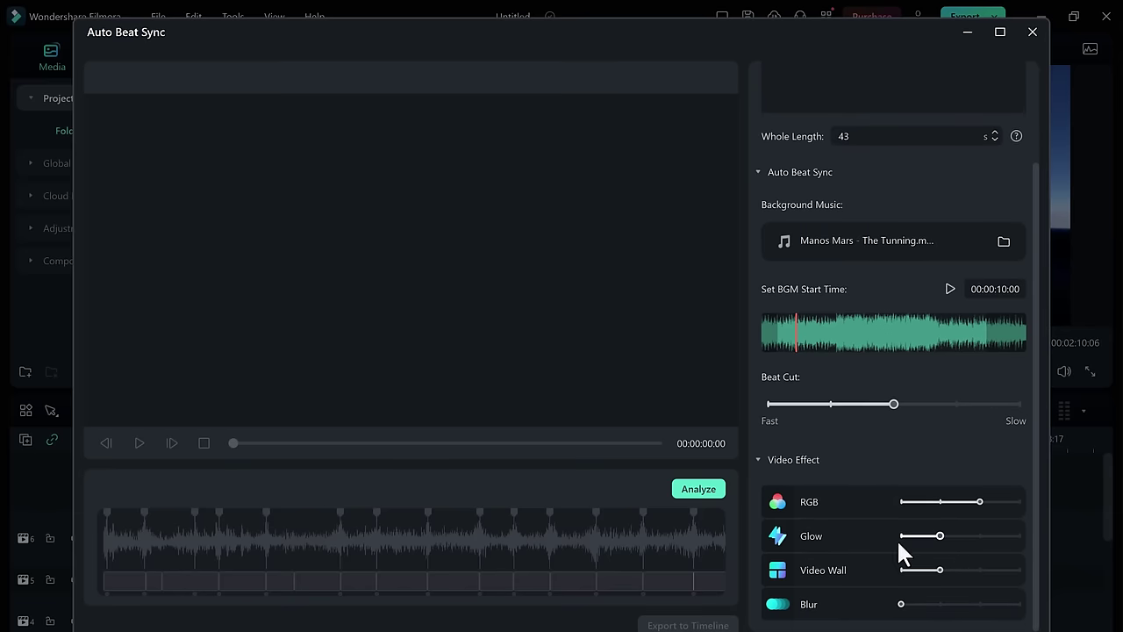
Analyze the beats to build the montage and lower the RGB and Glow effect strengths.
{"action": "left_click", "coordinate": [693, 493]}
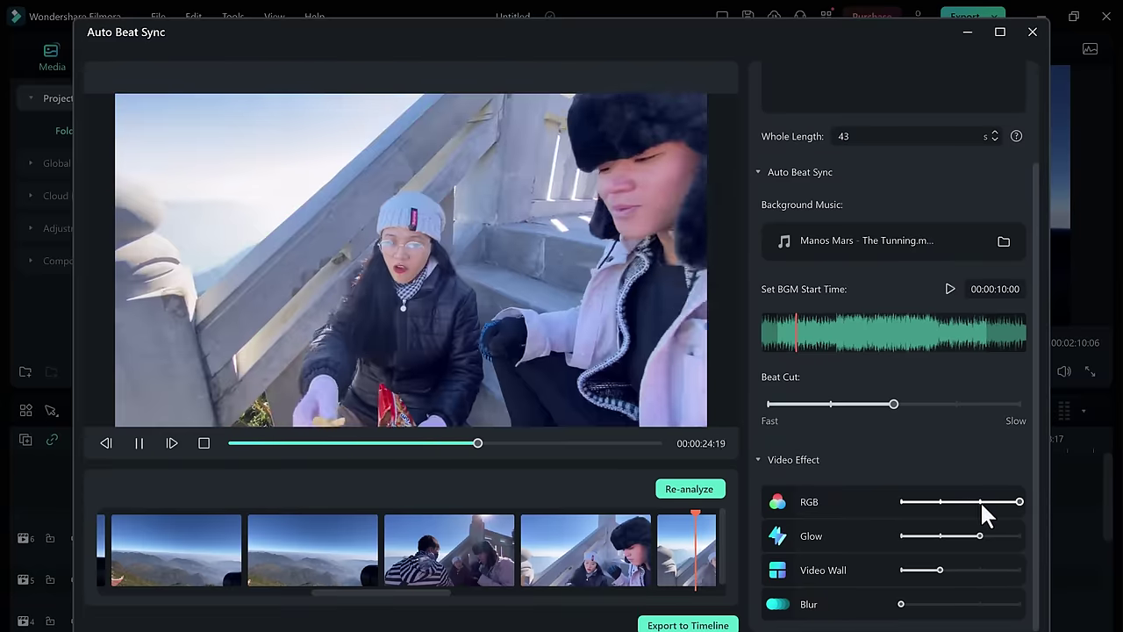
{"action": "left_click", "coordinate": [979, 501]}
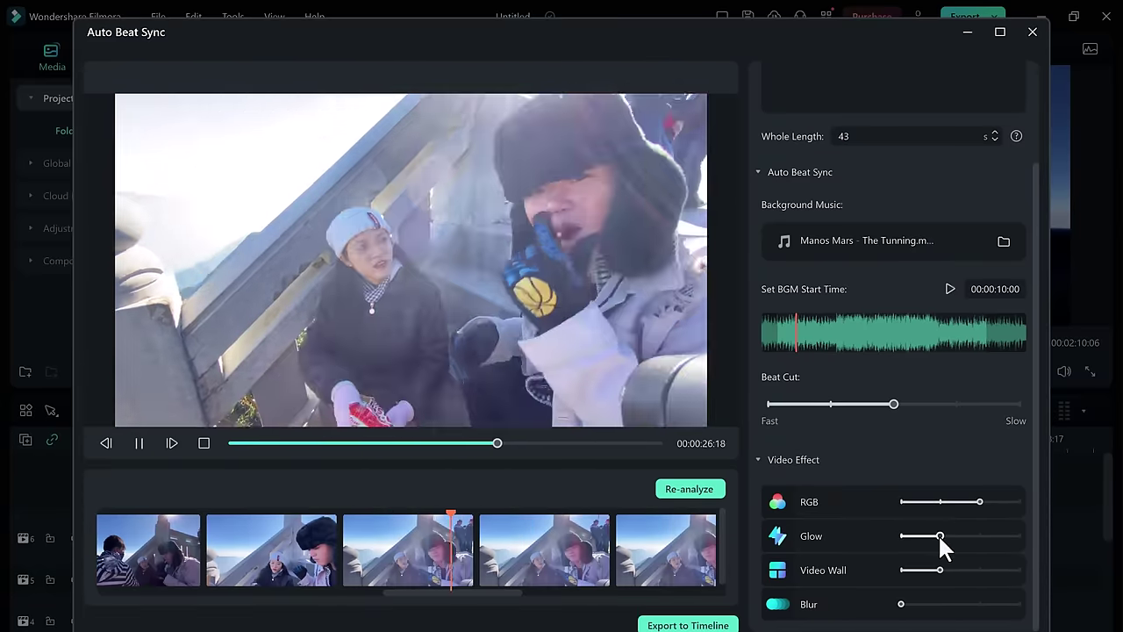
{"action": "left_click", "coordinate": [939, 535]}
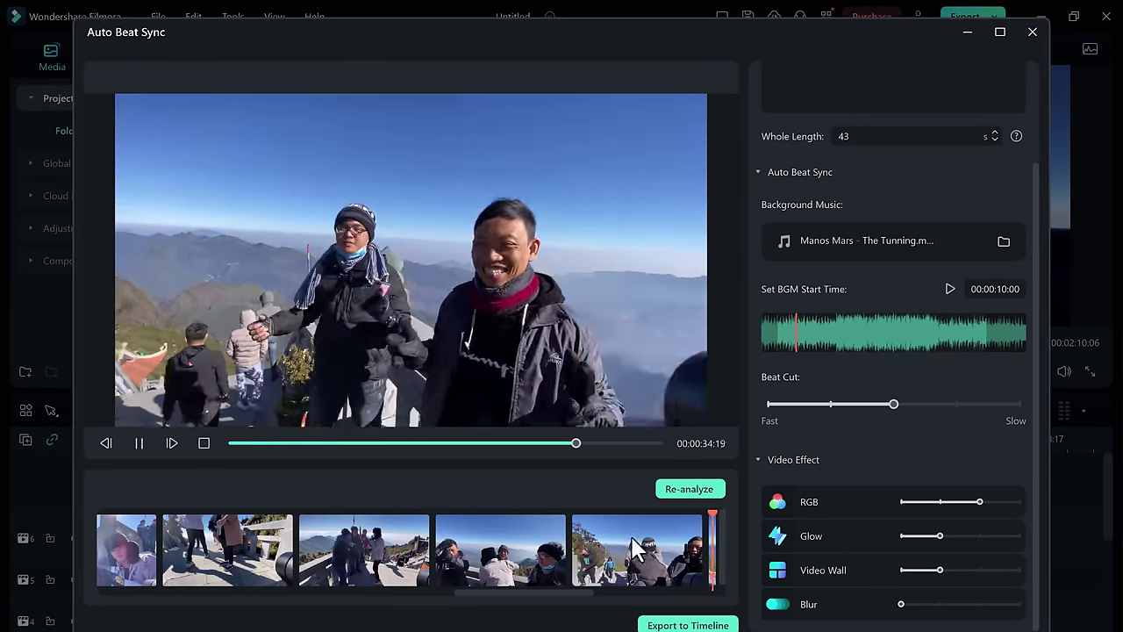
{"action": "left_click", "coordinate": [139, 442]}
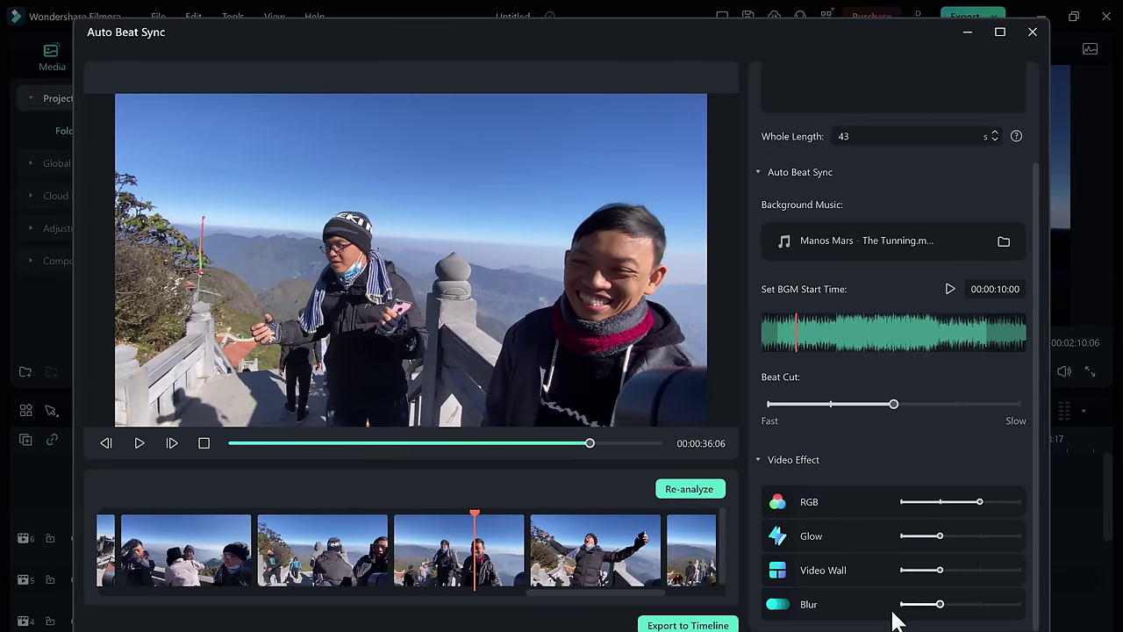
Export the beat-synced montage to the timeline and play through parts of it.
{"action": "left_click", "coordinate": [715, 624]}
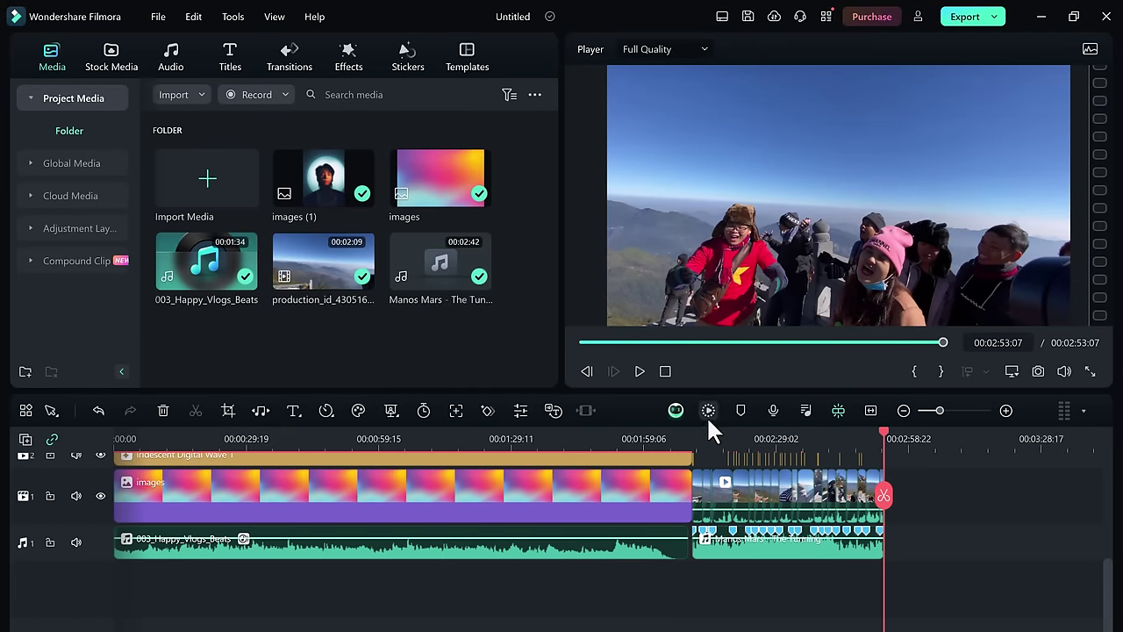
{"action": "left_click", "coordinate": [739, 439]}
{"action": "left_click", "coordinate": [639, 371]}
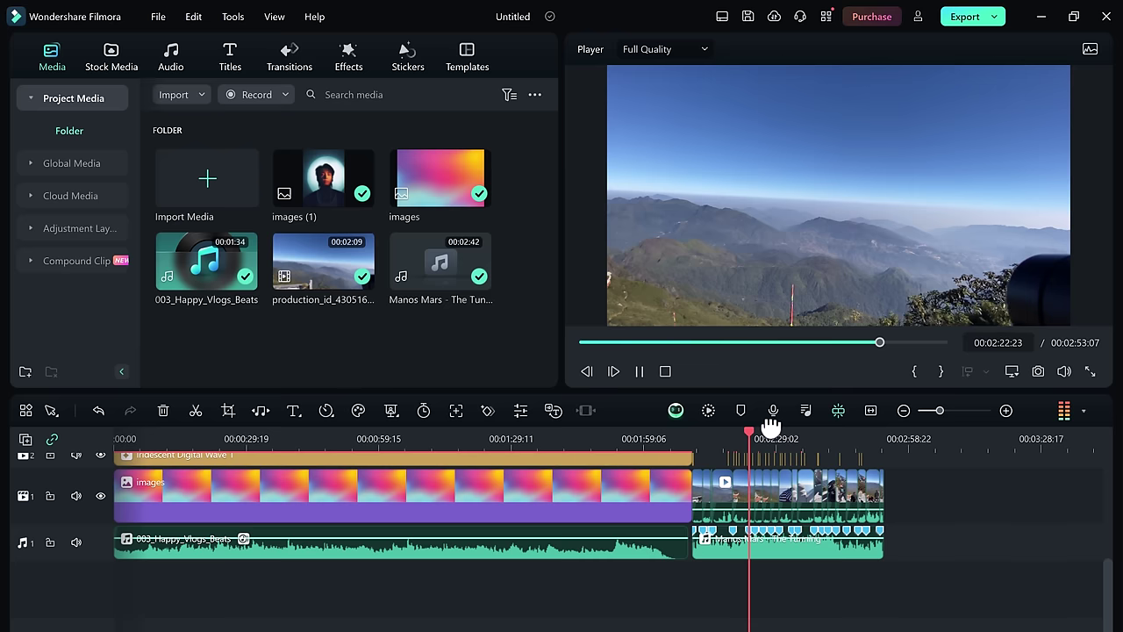
{"action": "left_click", "coordinate": [794, 437]}
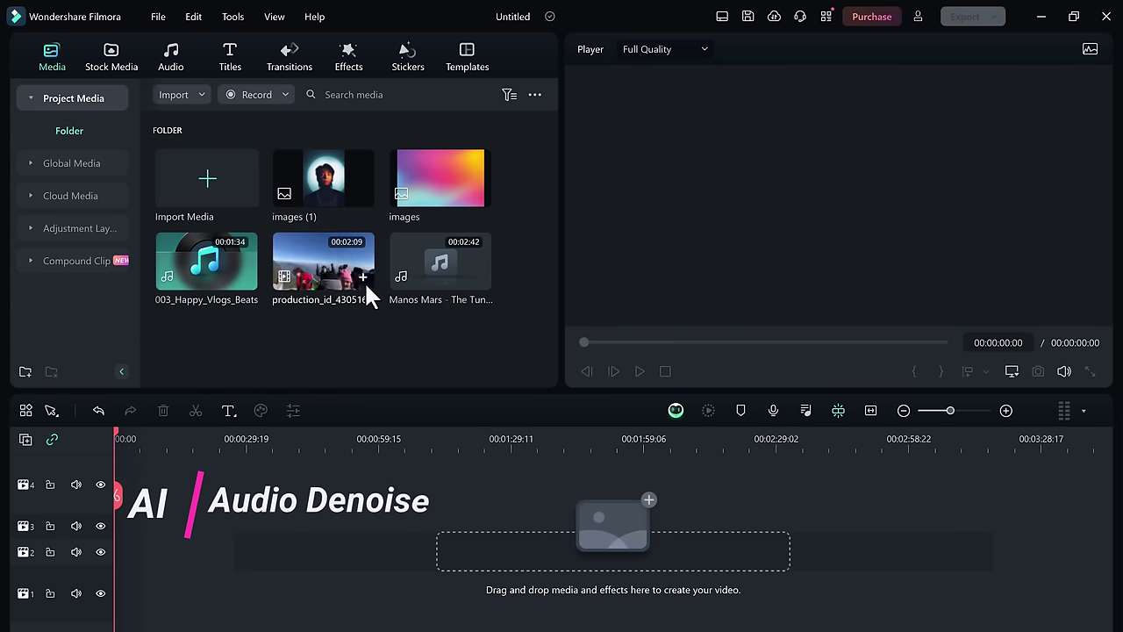
Add the travel clip to the timeline and detach its audio onto a separate track.
{"action": "left_click", "coordinate": [363, 275]}
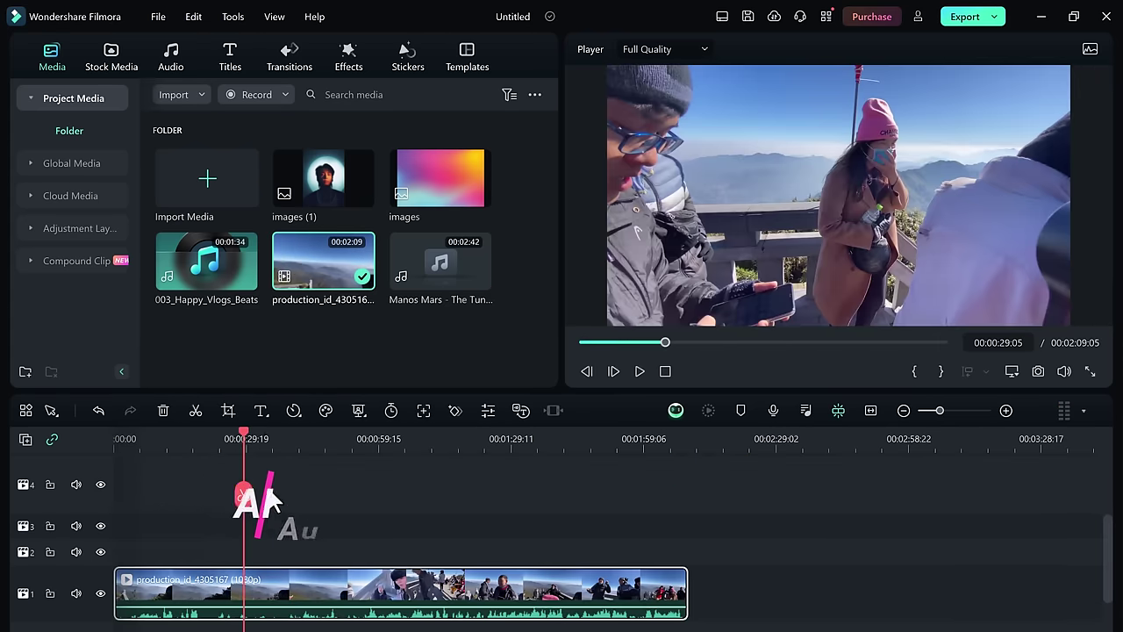
{"action": "left_click", "coordinate": [243, 439]}
{"action": "right_click", "coordinate": [330, 621]}
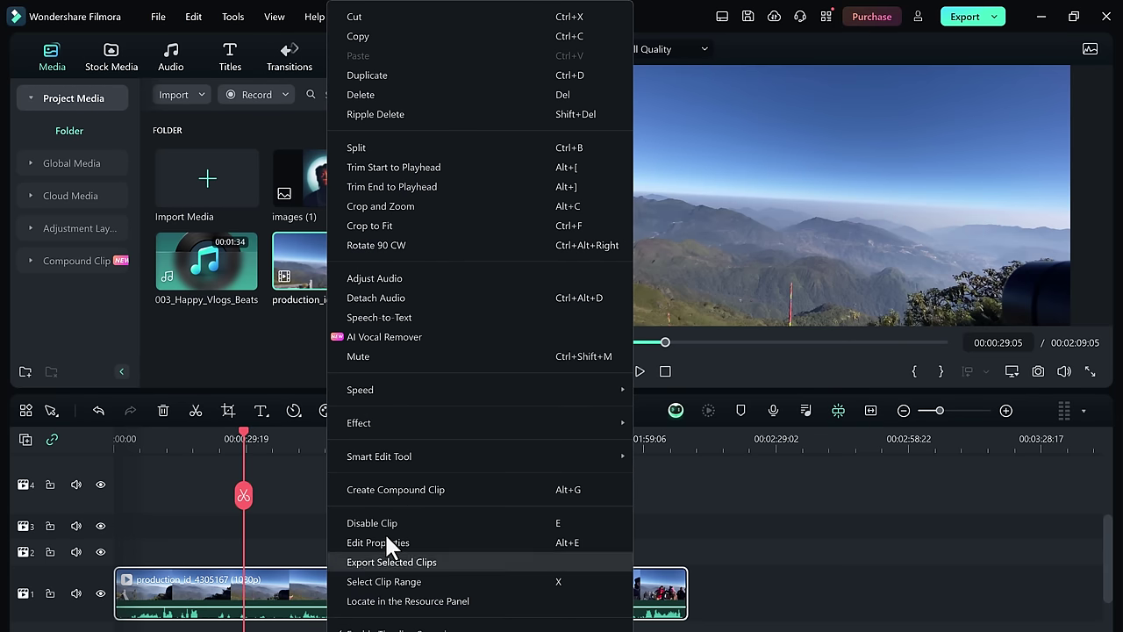
{"action": "left_click", "coordinate": [381, 297]}
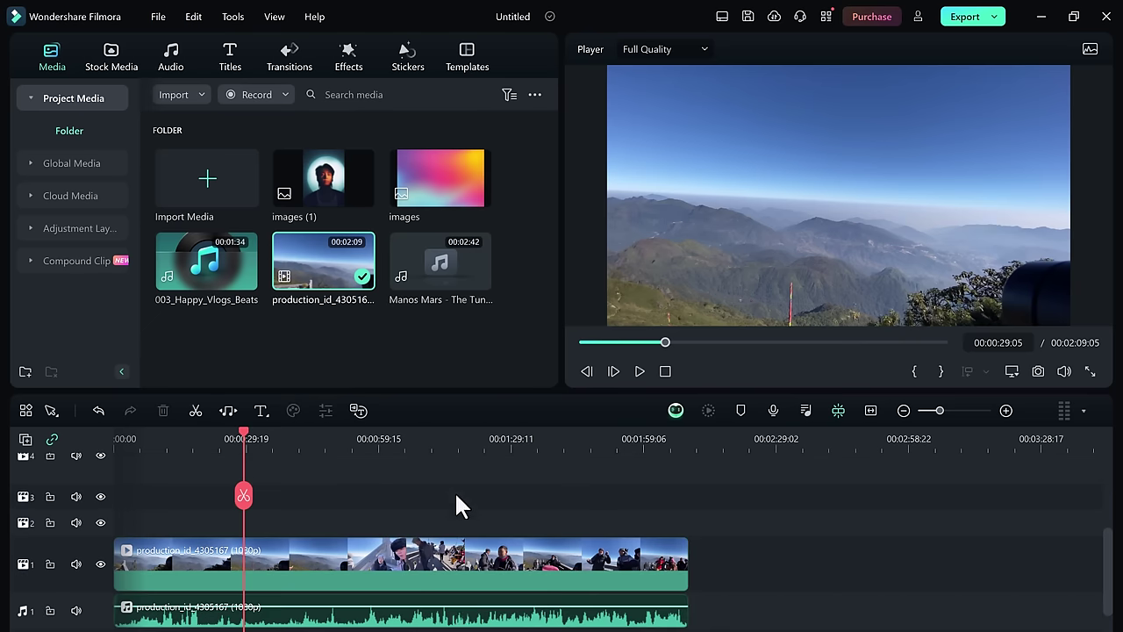
Enable Auto Normalization plus wind, hum and hiss removal on the detached audio.
{"action": "left_click", "coordinate": [432, 621]}
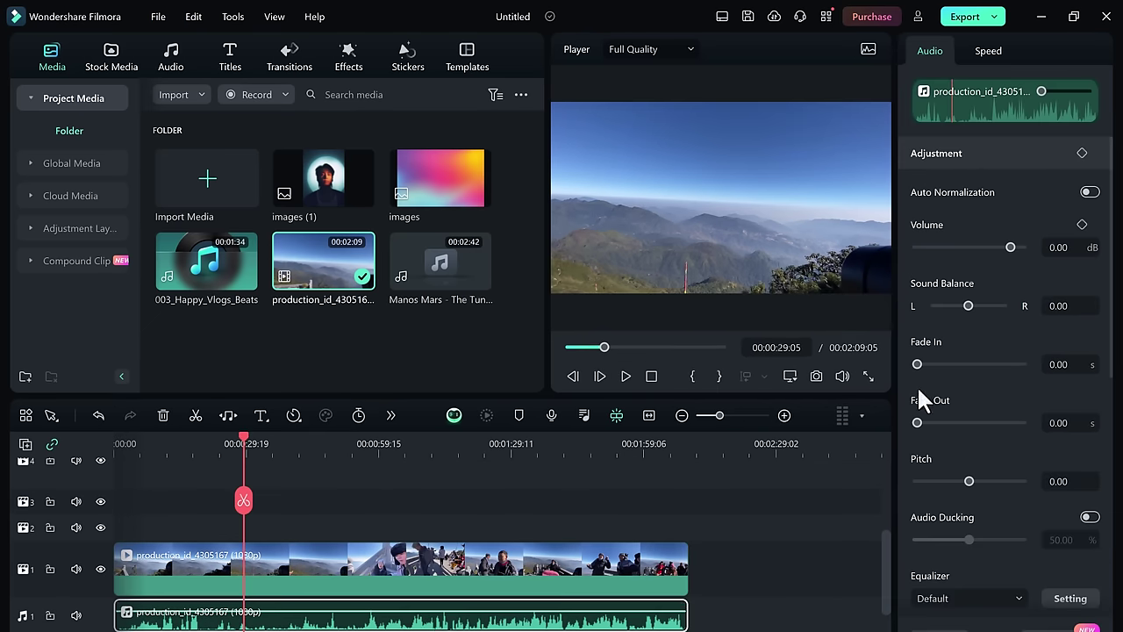
{"action": "left_click", "coordinate": [1090, 193]}
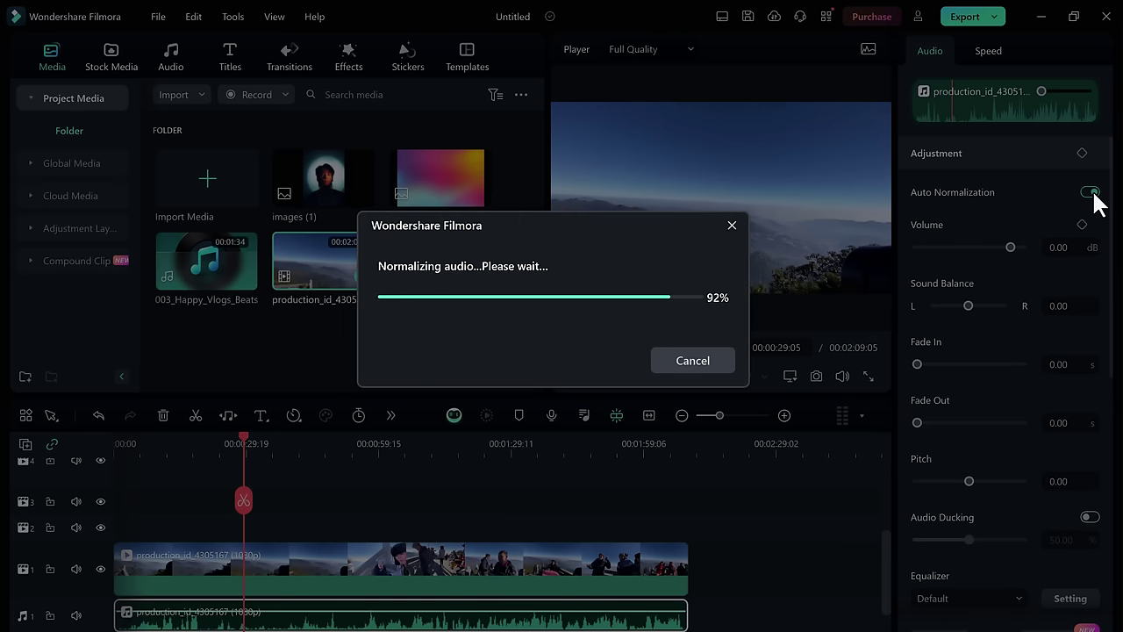
{"action": "scroll", "coordinate": [1105, 379], "scroll_direction": "down", "scroll_amount": 1}
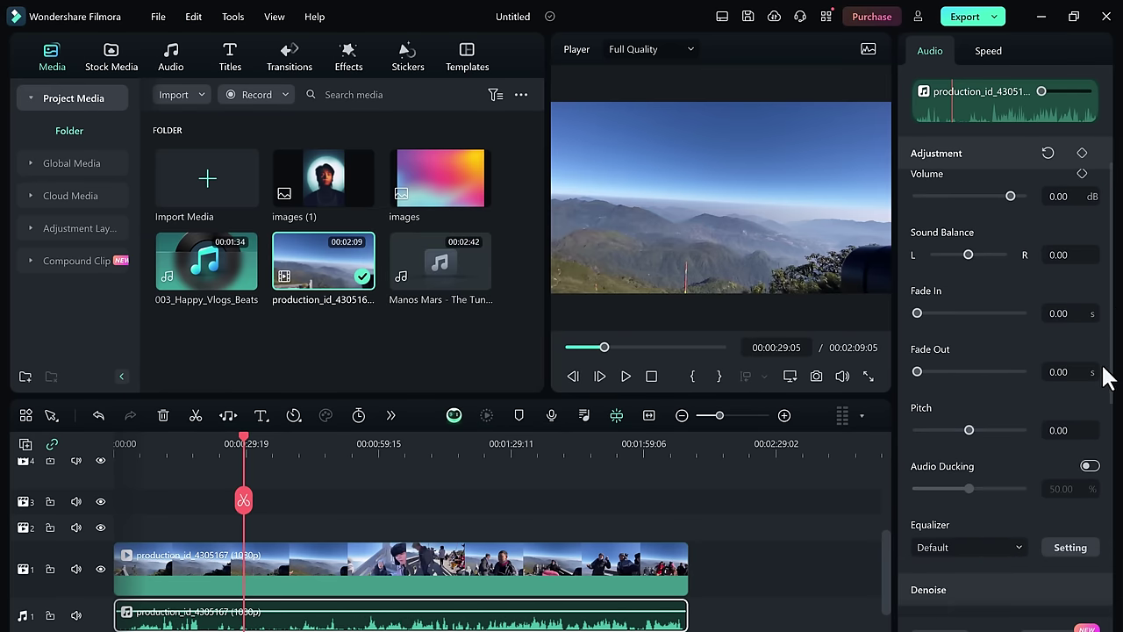
{"action": "scroll", "coordinate": [1105, 379], "scroll_direction": "down", "scroll_amount": 5}
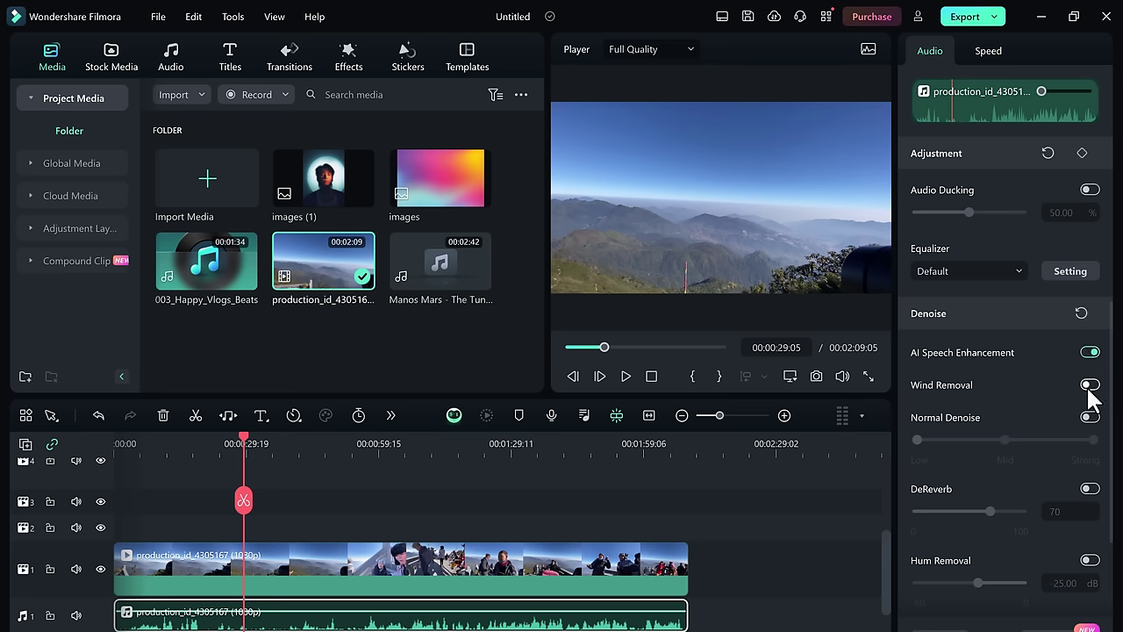
{"action": "left_click", "coordinate": [1092, 385]}
{"action": "scroll", "coordinate": [1057, 465], "scroll_direction": "down", "scroll_amount": 1}
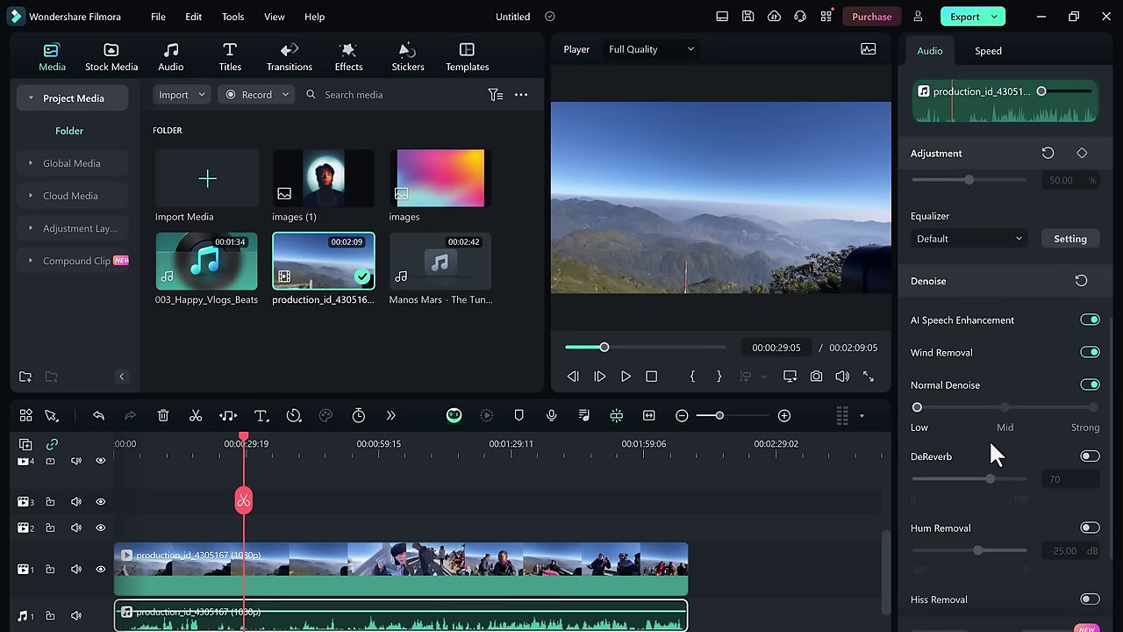
{"action": "left_click", "coordinate": [1091, 528]}
{"action": "scroll", "coordinate": [1070, 492], "scroll_direction": "down", "scroll_amount": 2}
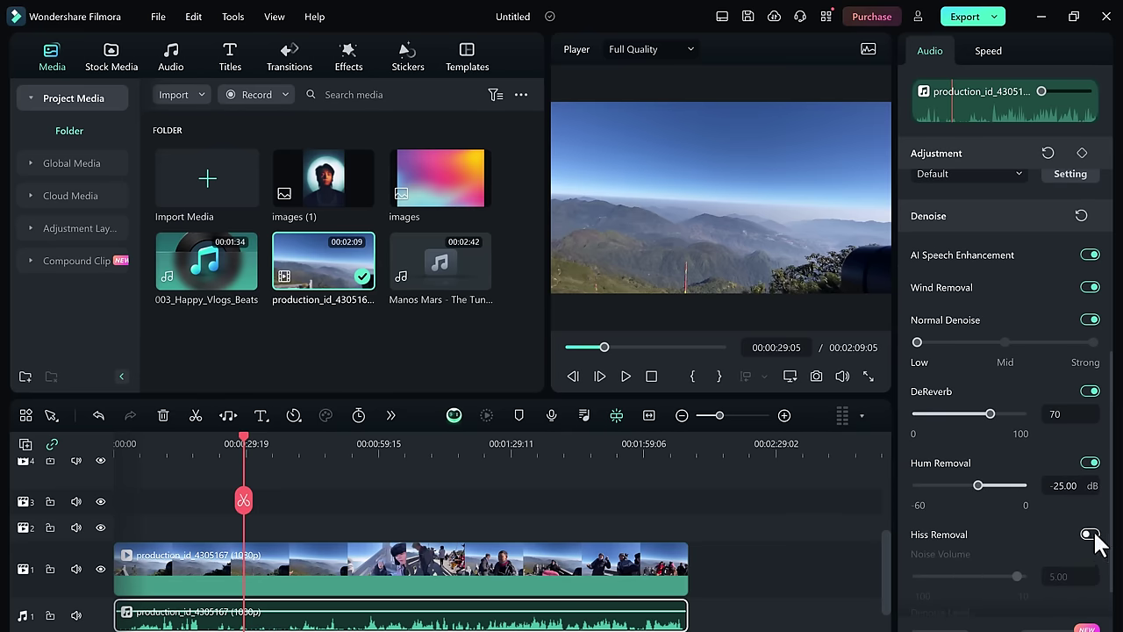
{"action": "left_click", "coordinate": [1091, 532]}
{"action": "scroll", "coordinate": [1035, 509], "scroll_direction": "down", "scroll_amount": 1}
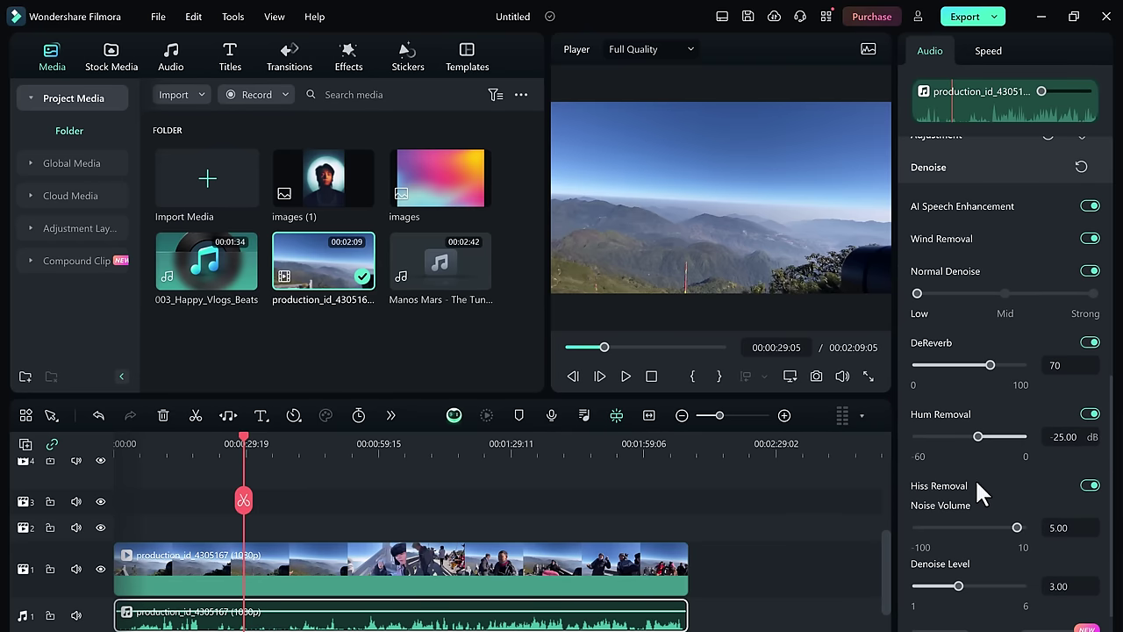
{"action": "scroll", "coordinate": [1087, 405], "scroll_direction": "up", "scroll_amount": 6}
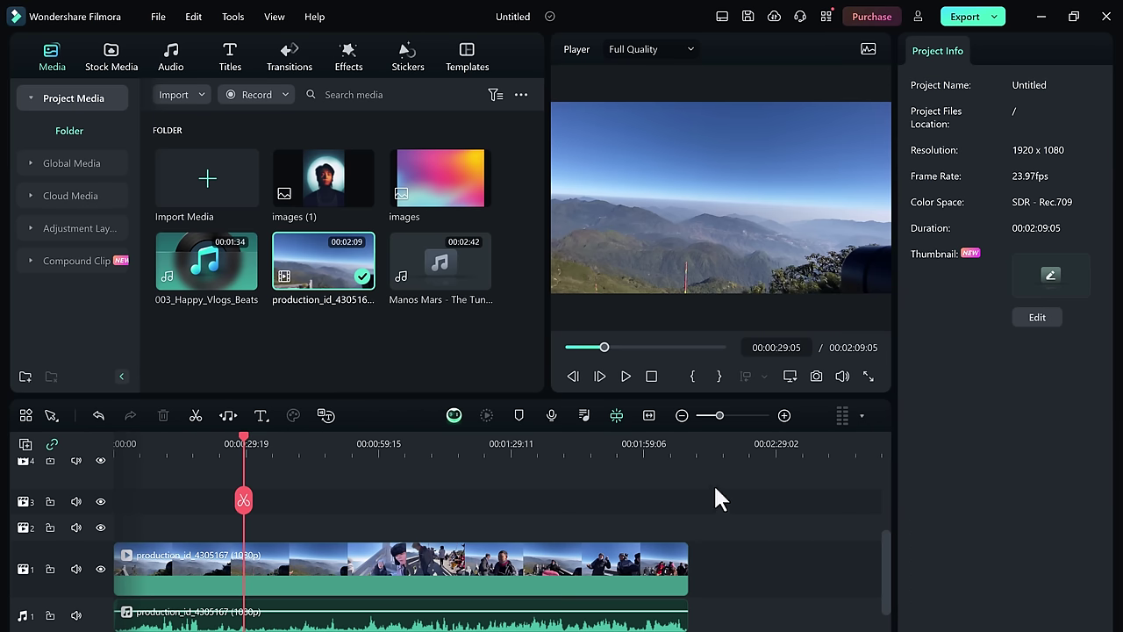
{"action": "left_click", "coordinate": [524, 622]}
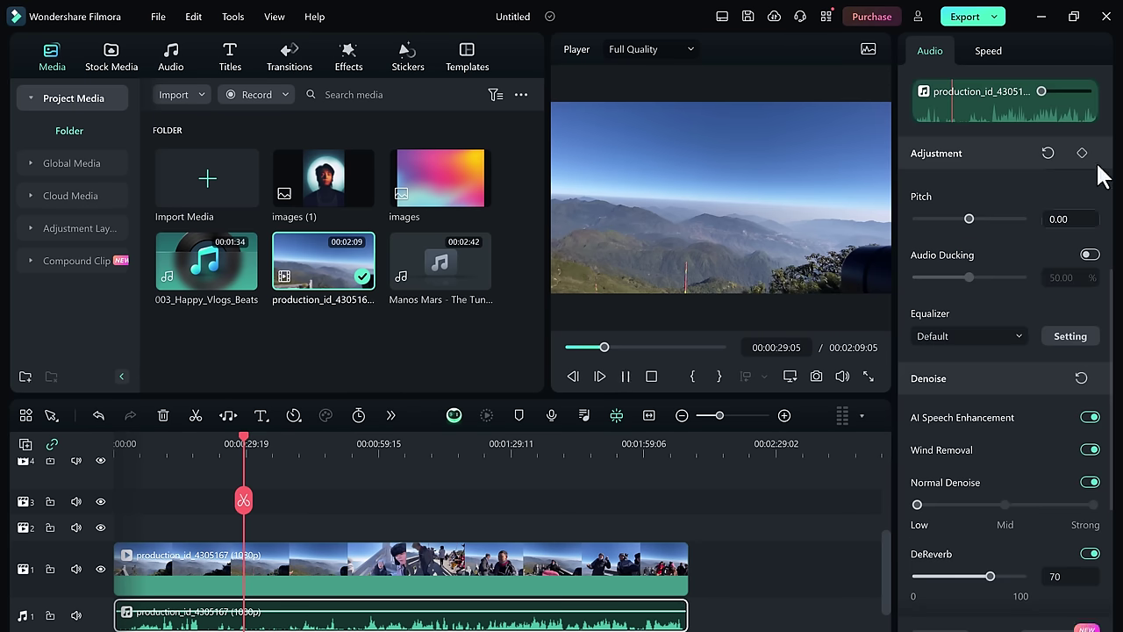
{"action": "left_click", "coordinate": [780, 527]}
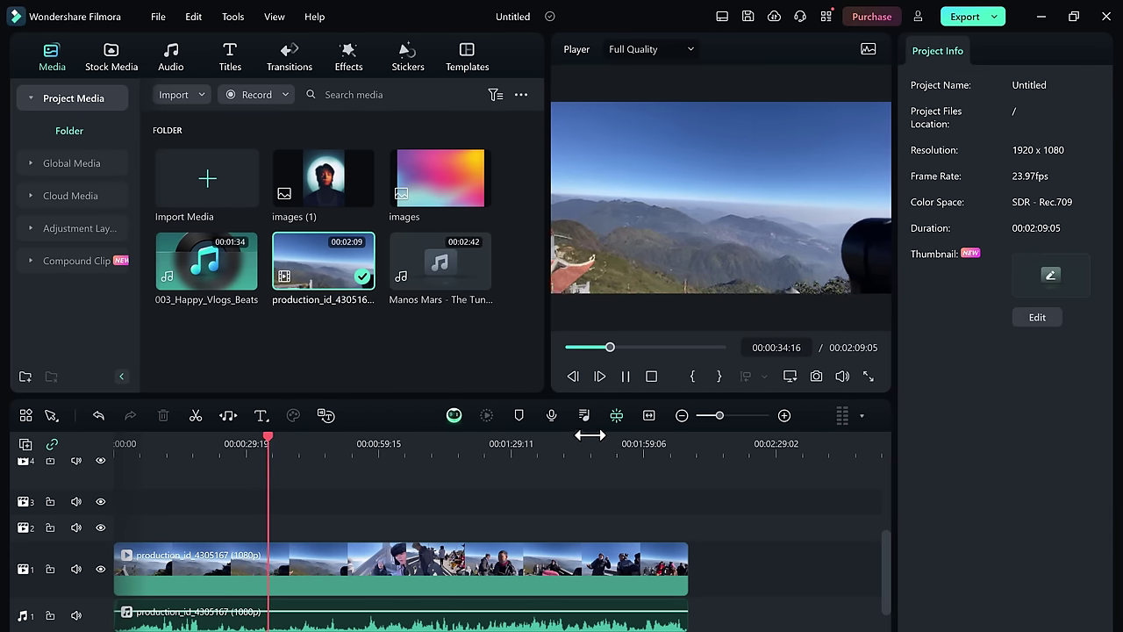
{"action": "left_click", "coordinate": [625, 374]}
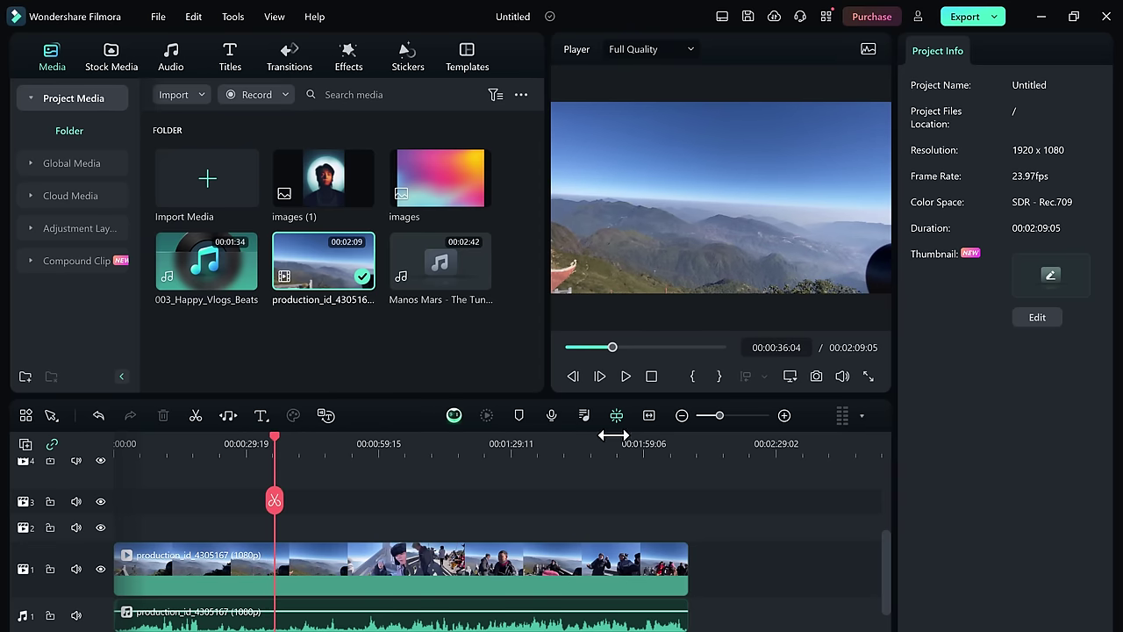